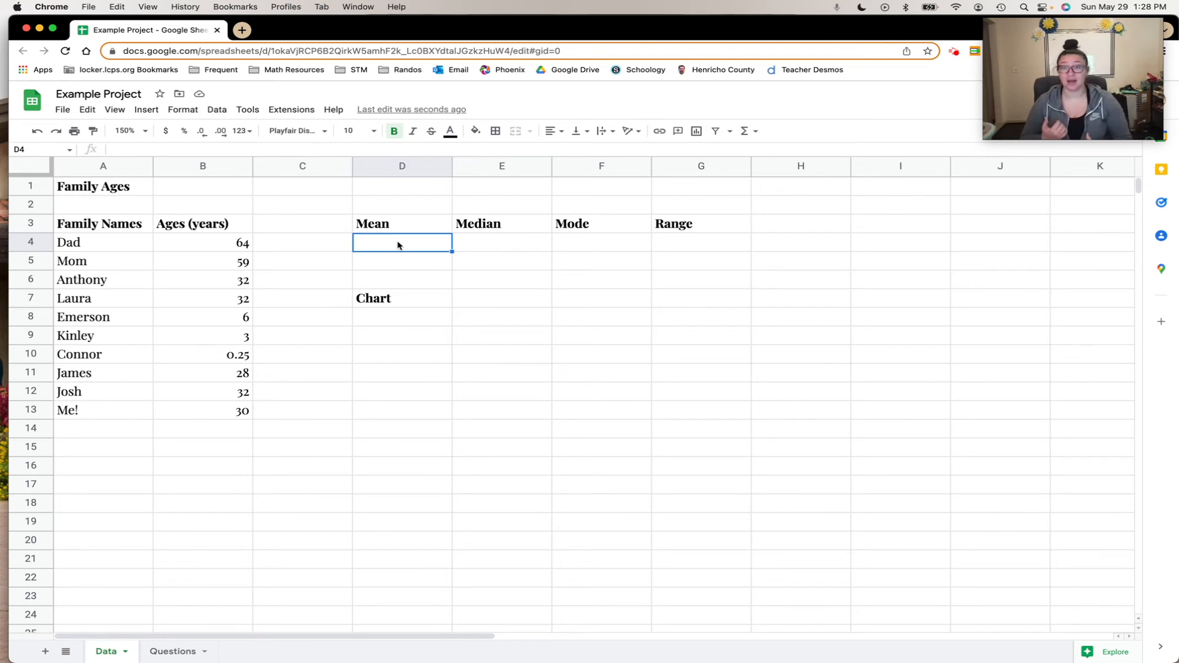
- Calculate the mean of the ages in D4 with the formula =AVERAGE(B4:B13)
type("=")
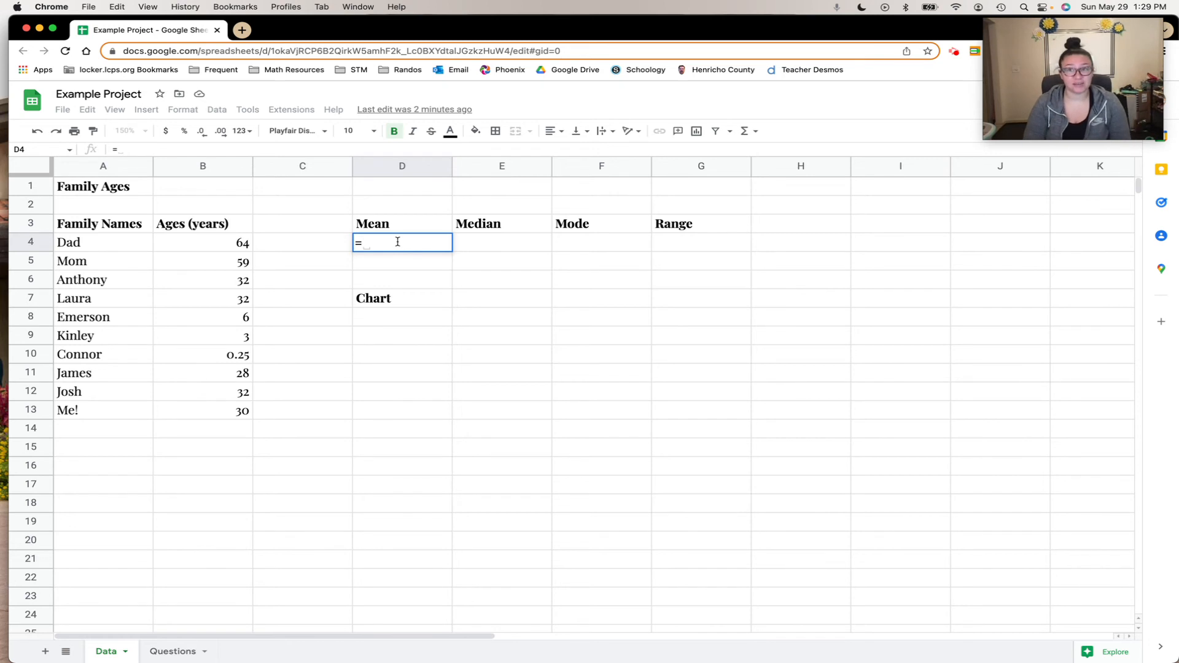
type("a")
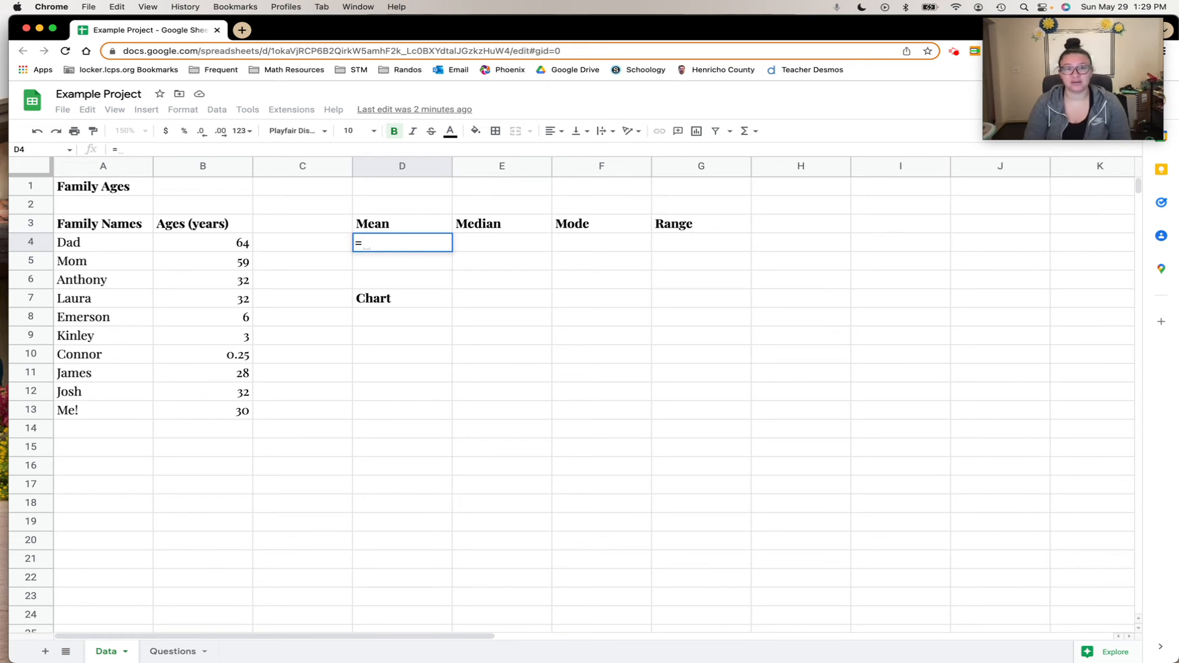
type("ve")
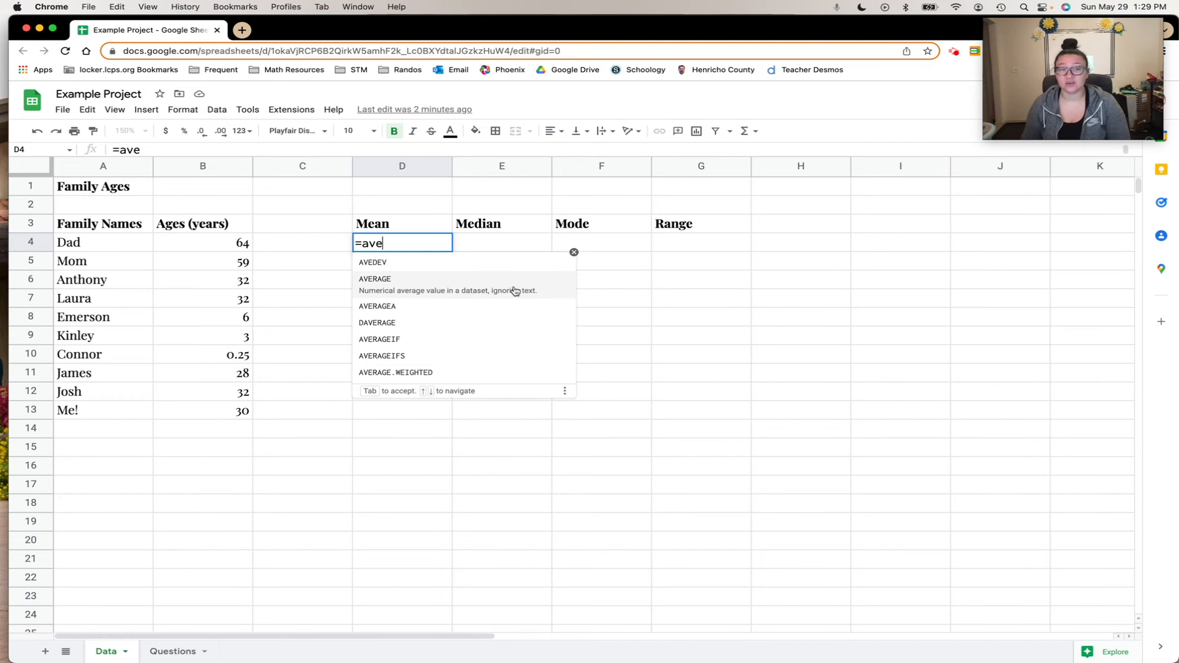
left_click(456, 287)
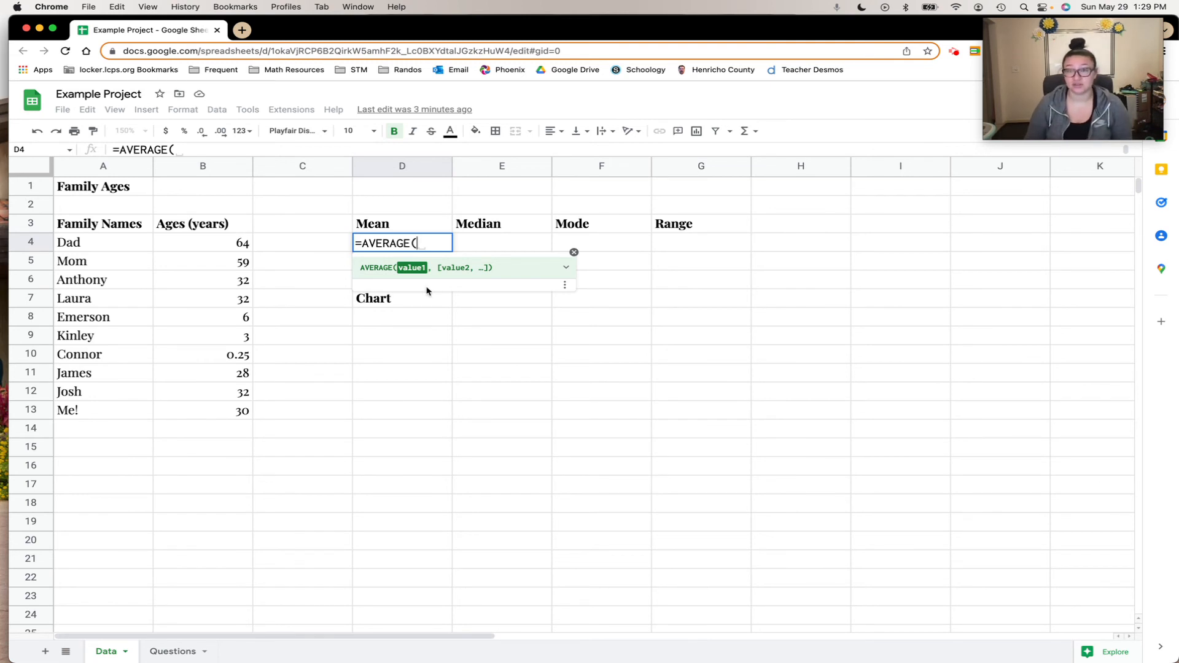
left_click(226, 248)
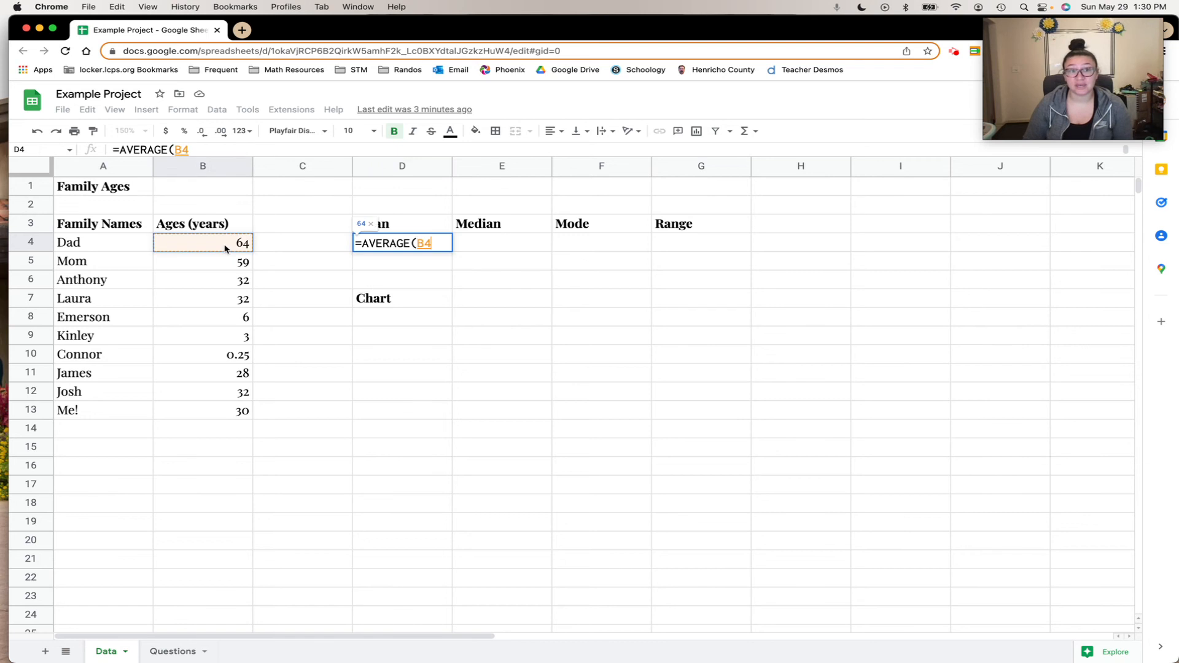
left_click_drag(226, 248, 201, 408)
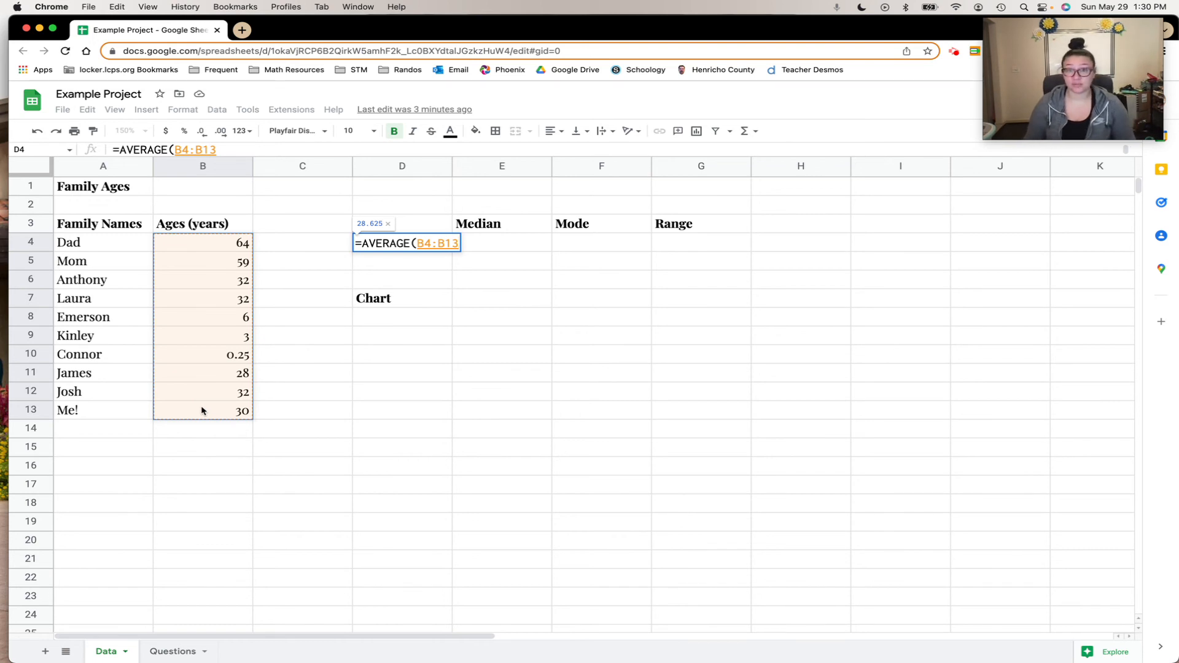
type(")")
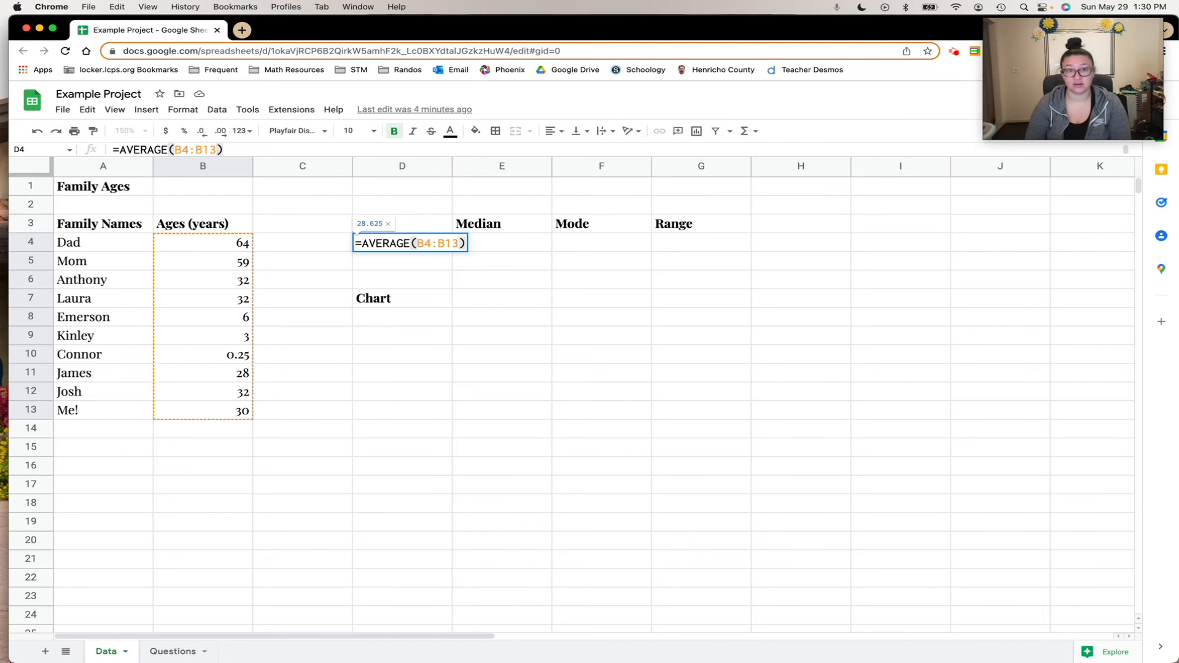
key("Return")
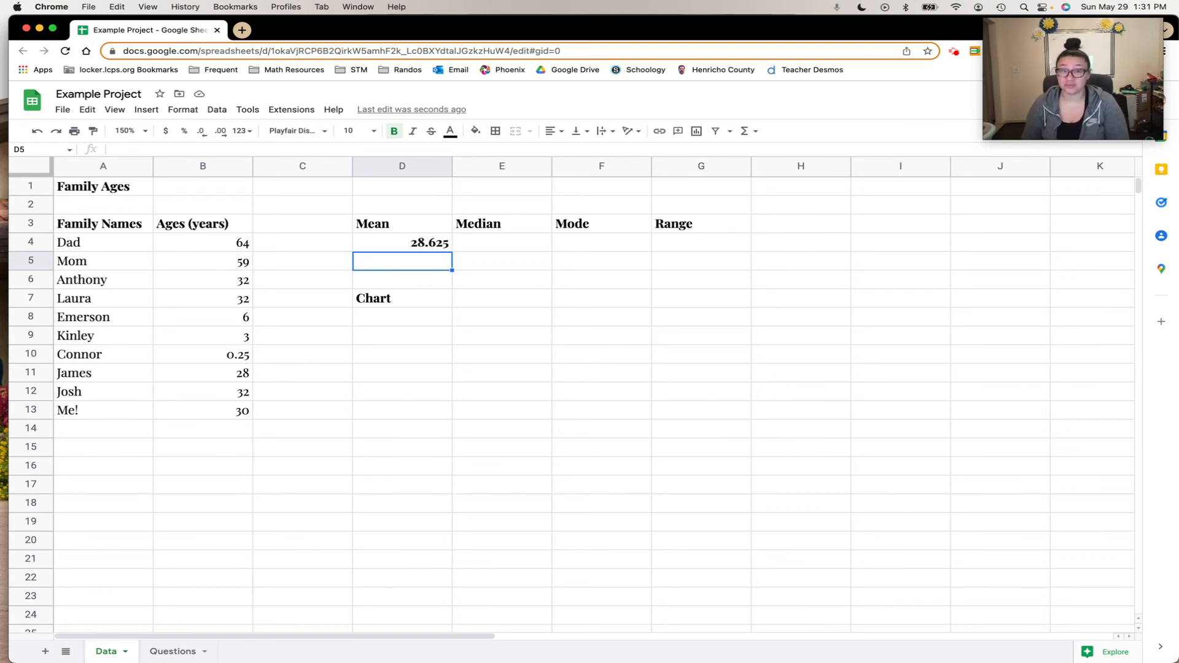
- Remove the bold formatting from the mean in D4 and display it with two decimal places
left_click(394, 244)
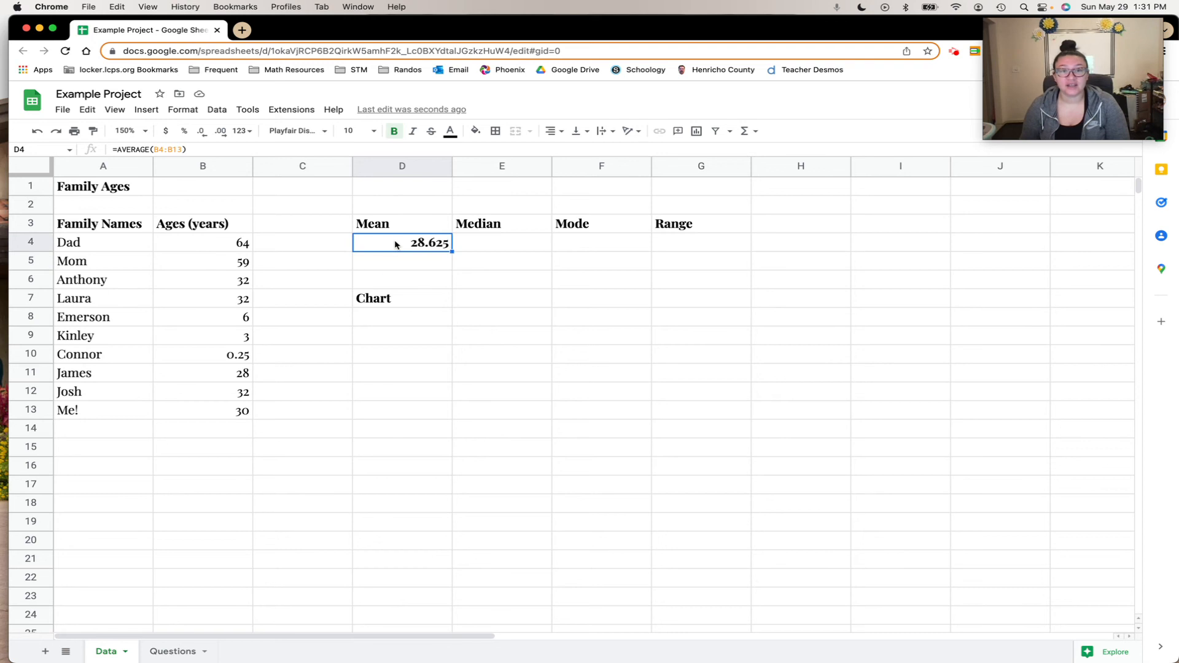
left_click(395, 131)
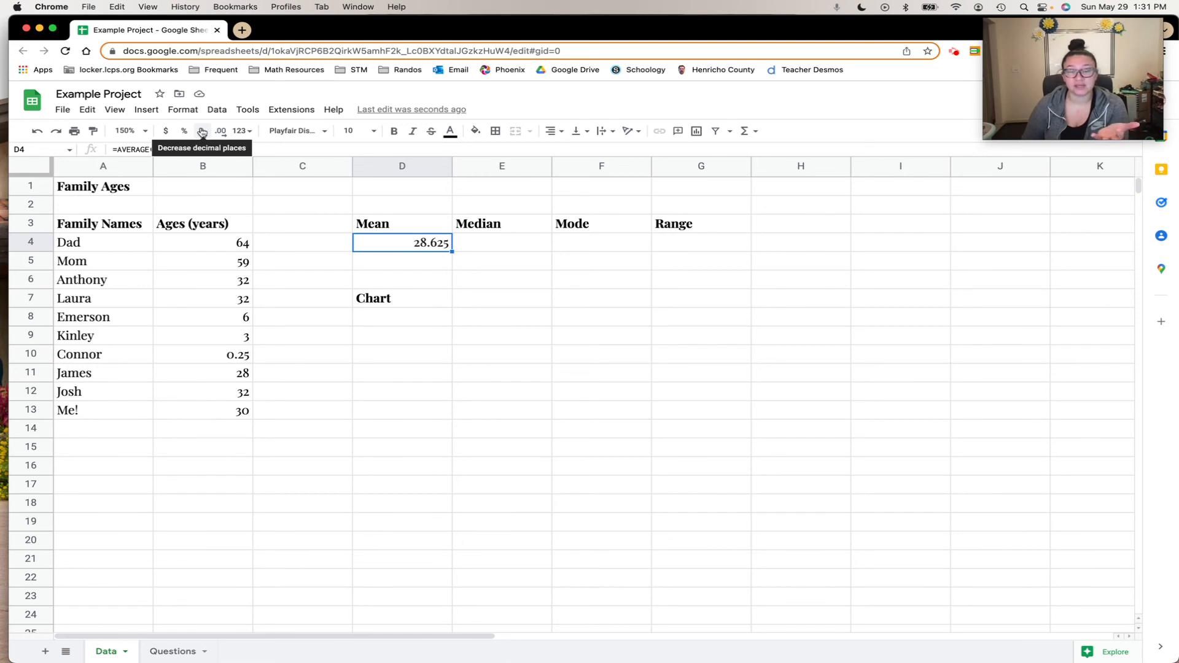
left_click(202, 132)
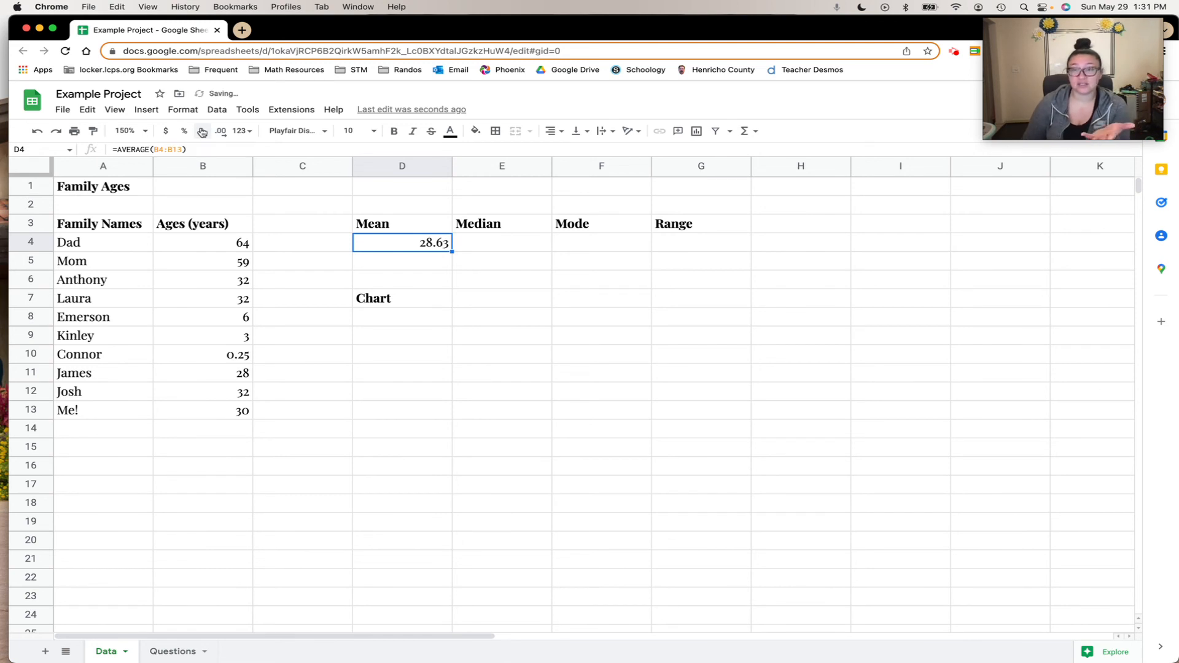
left_click(219, 132)
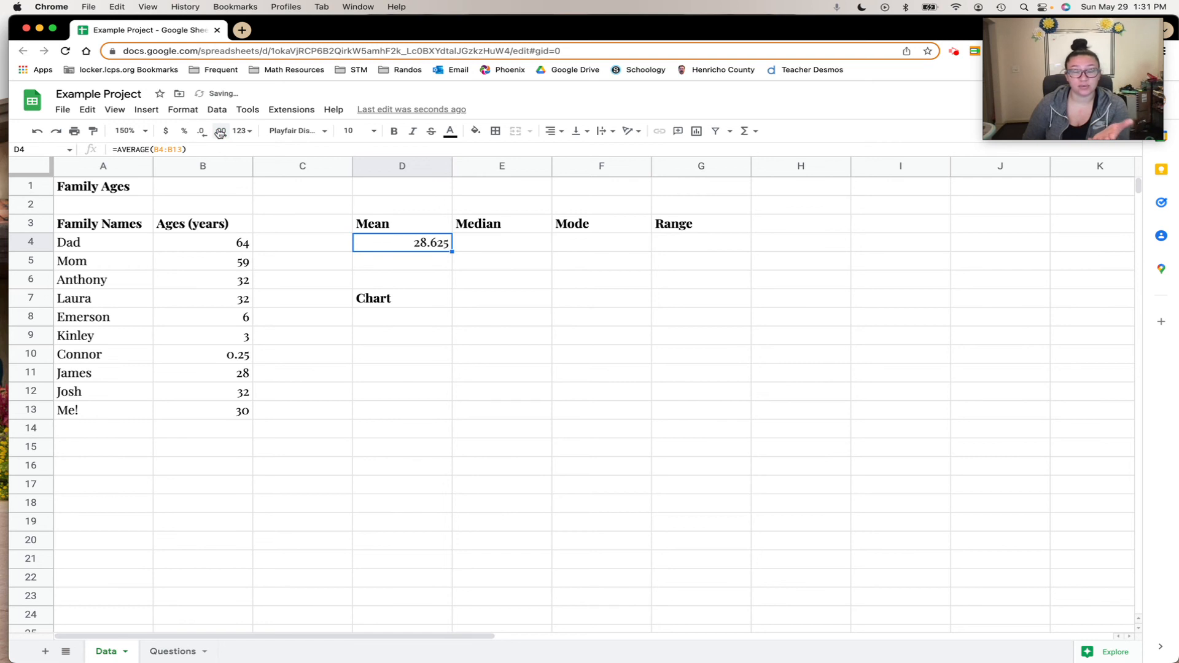
left_click(202, 133)
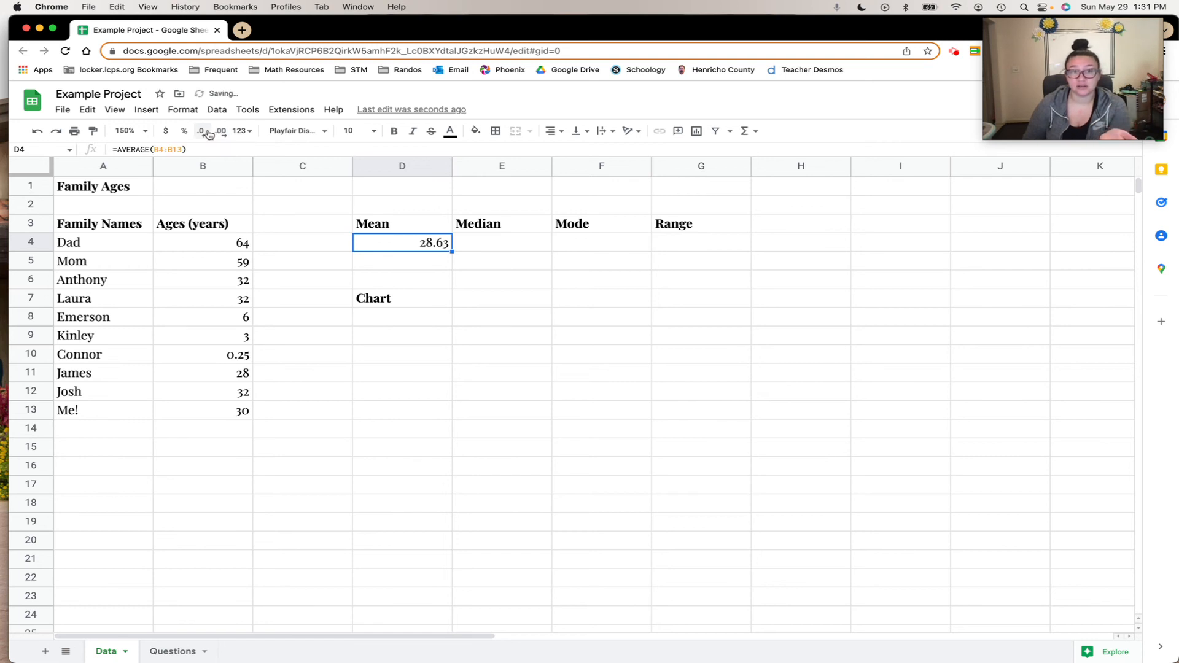
left_click(207, 133)
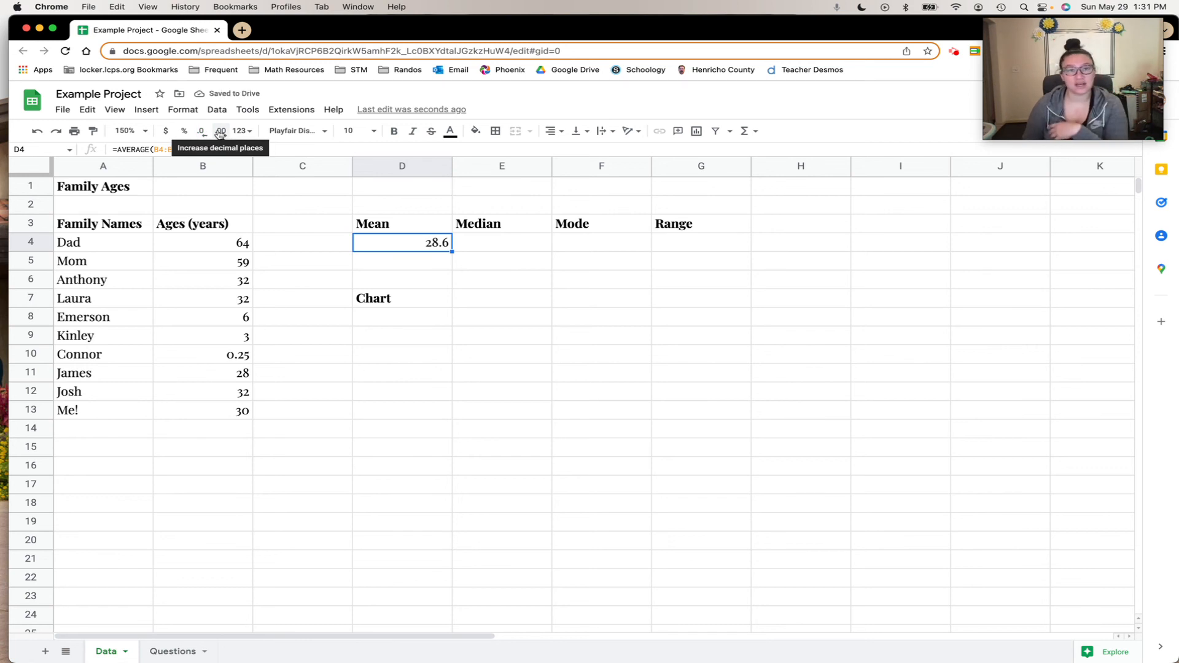
left_click(220, 132)
left_click(220, 132)
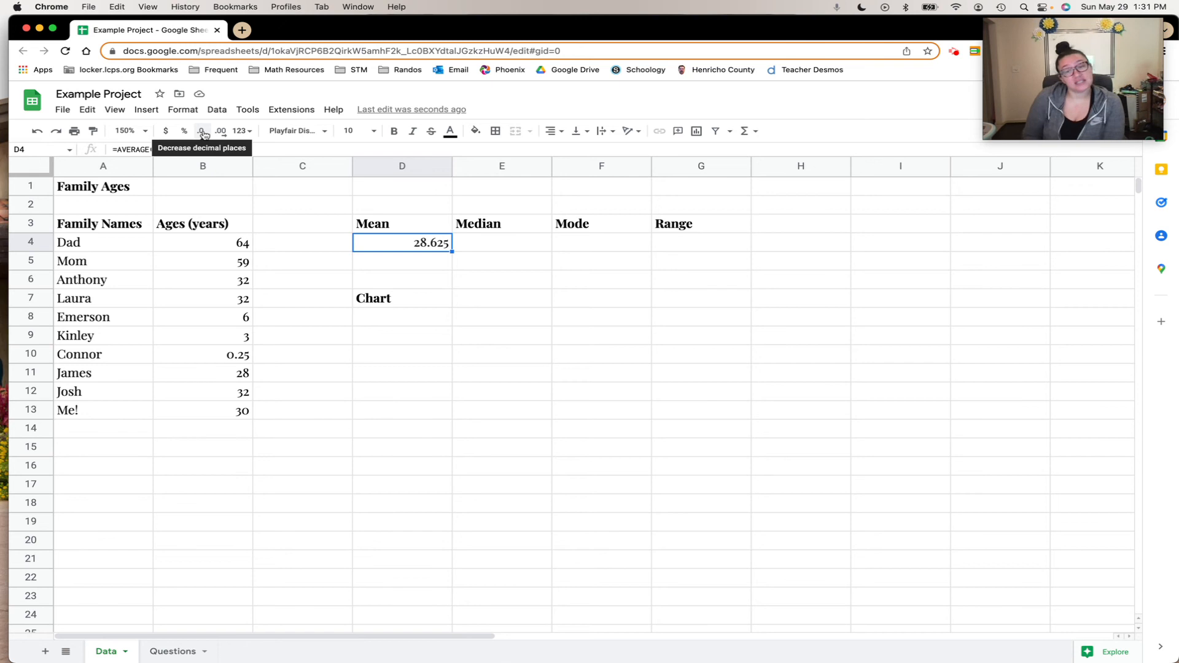
left_click(203, 133)
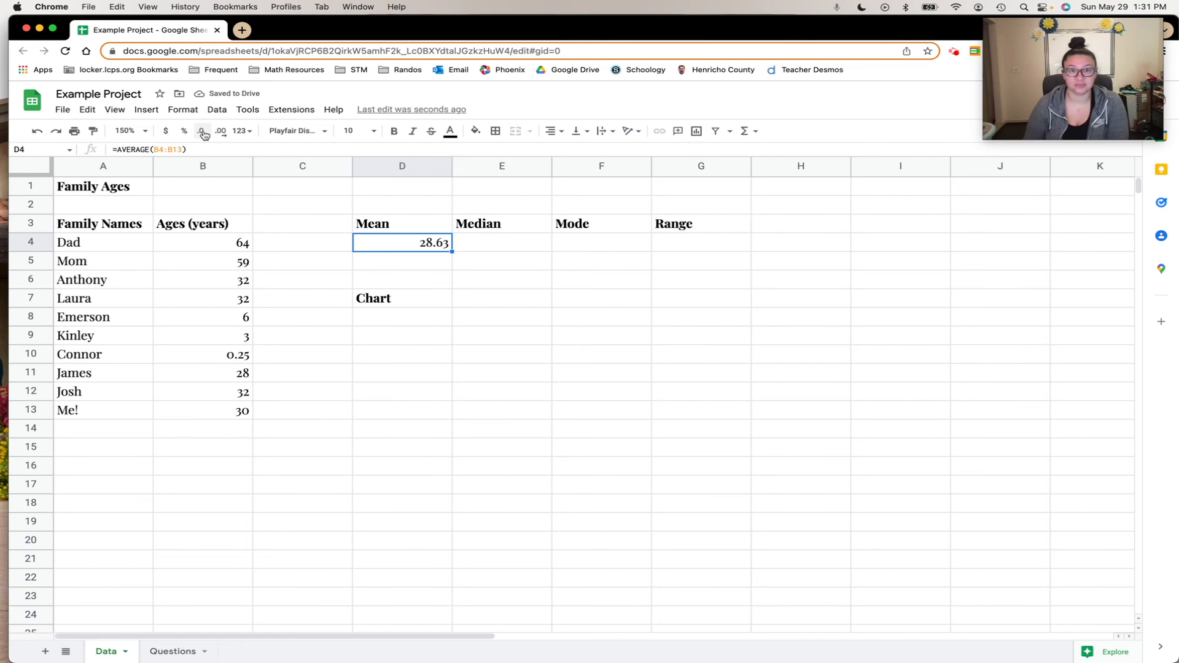
key("Return")
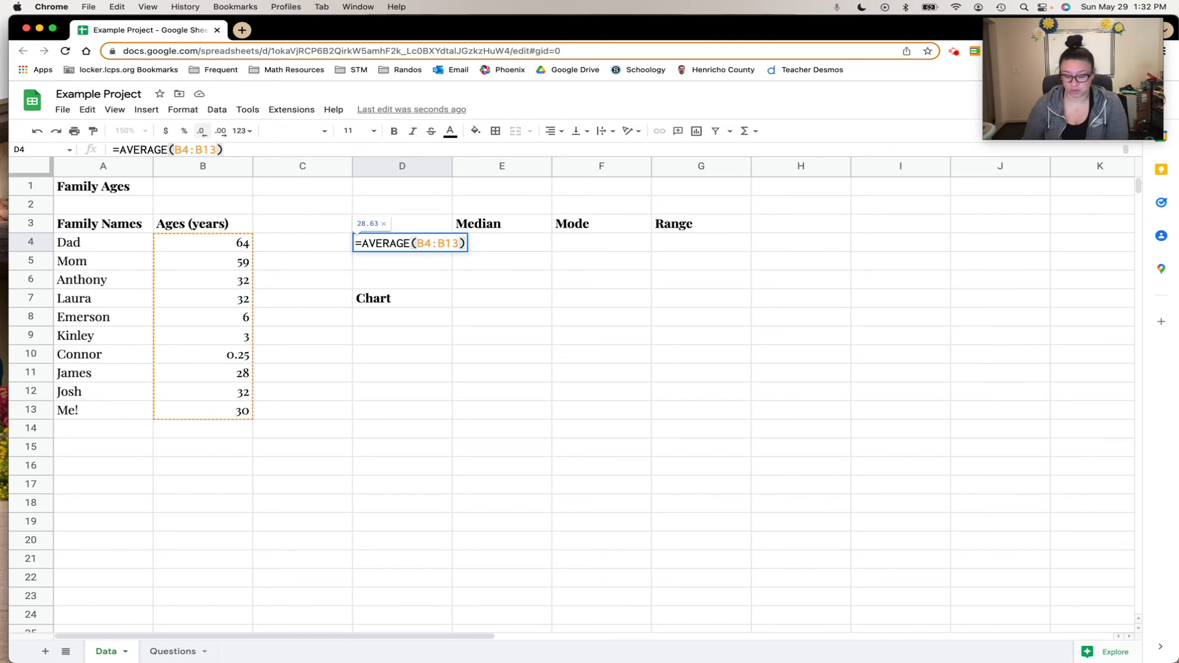
key("Return")
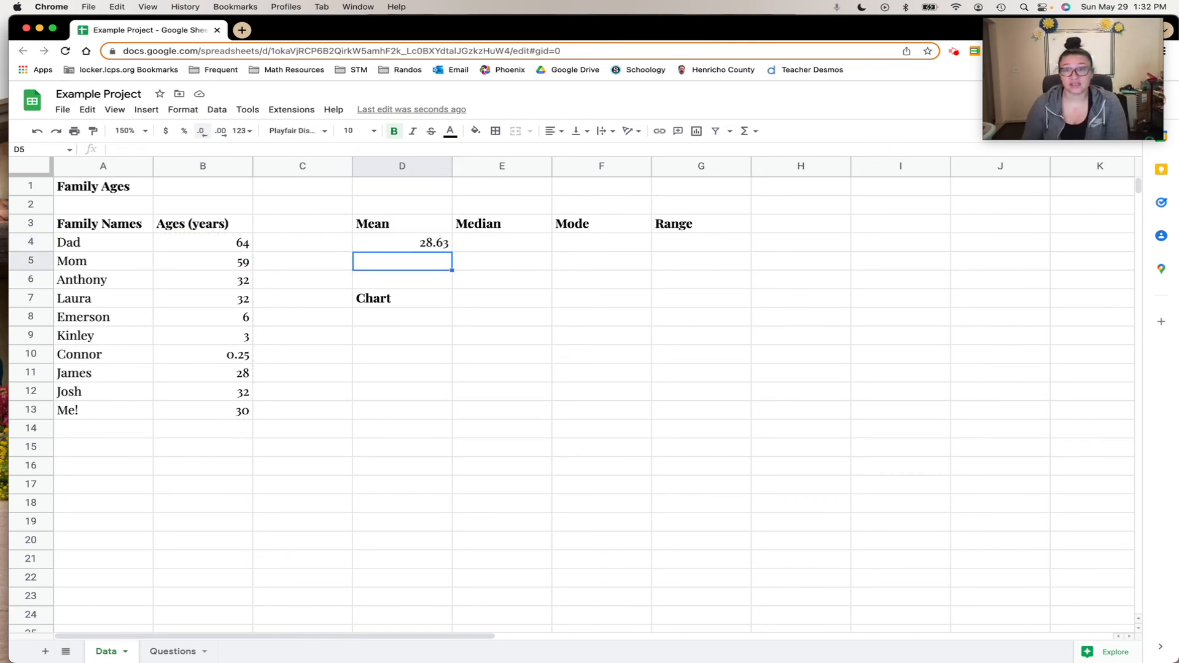
- Calculate the median of the ages in E4 with the formula =MEDIAN(B4:B13)
key("Right")
key("Up")
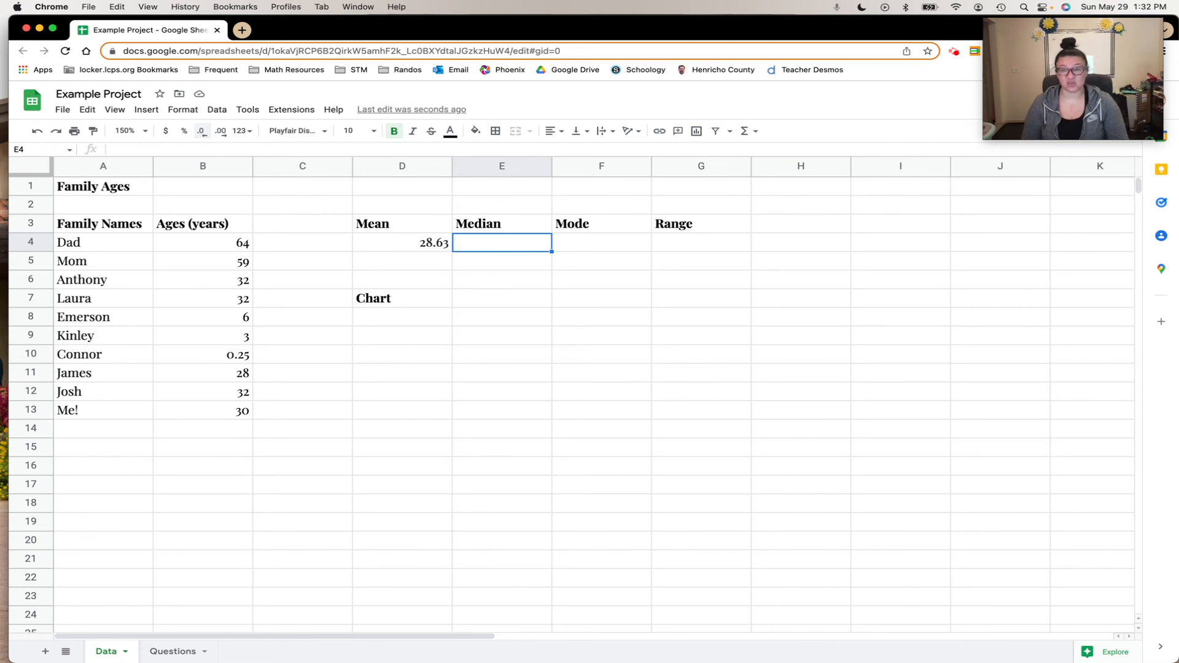
type("=")
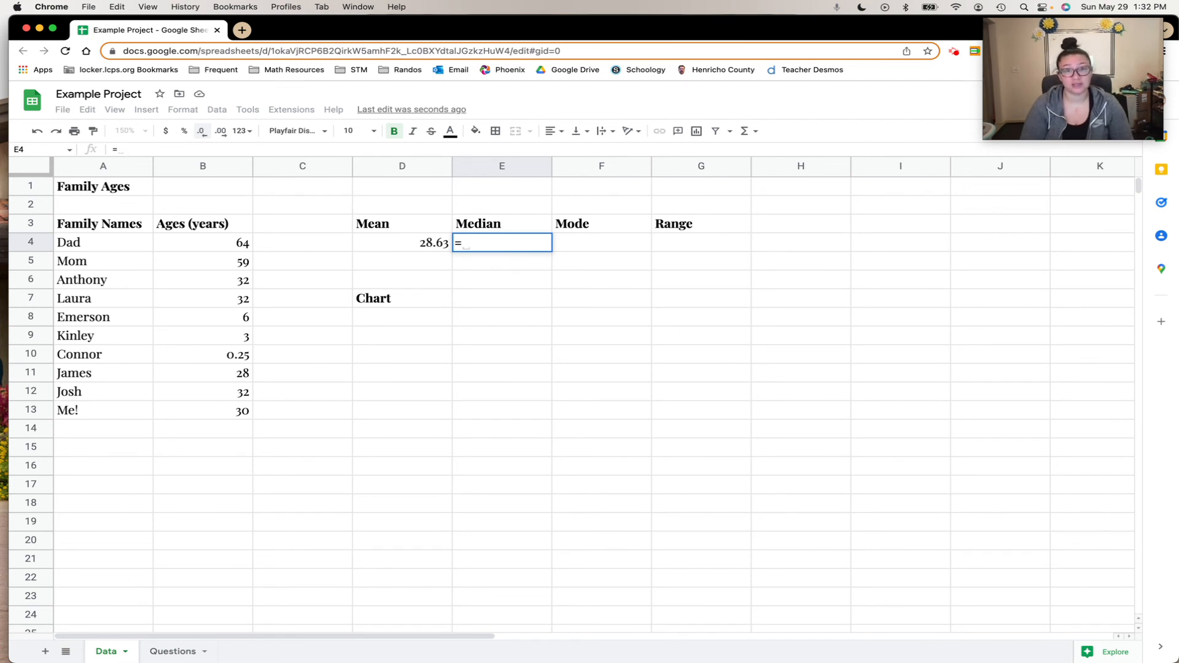
type("med")
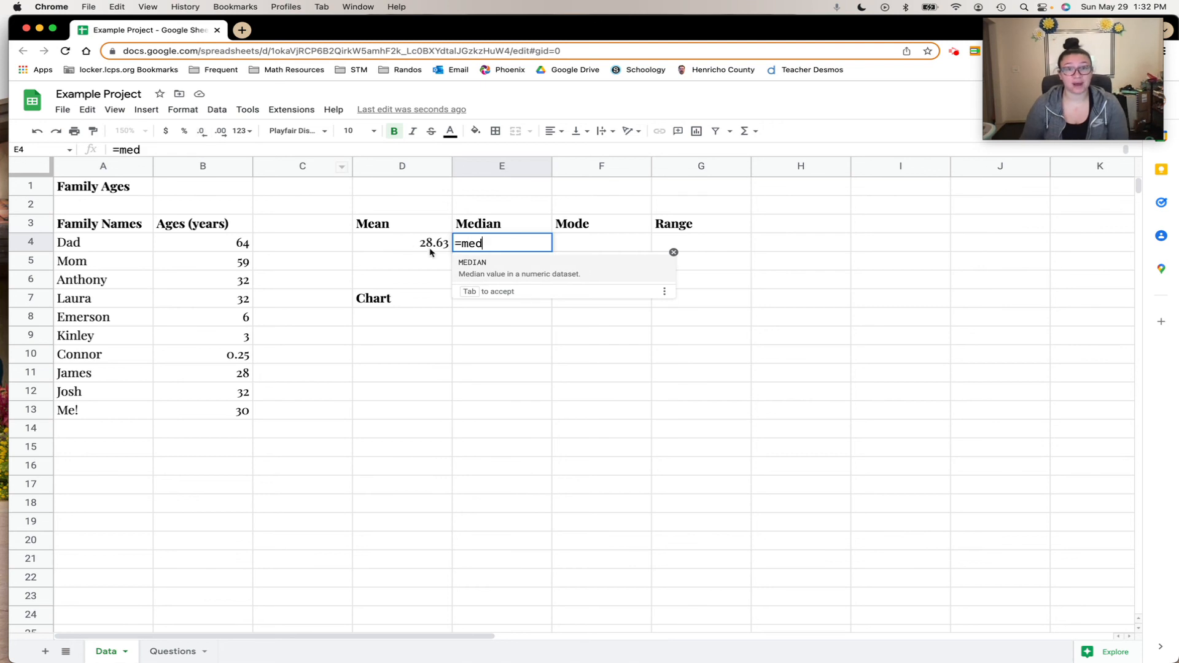
left_click(466, 266)
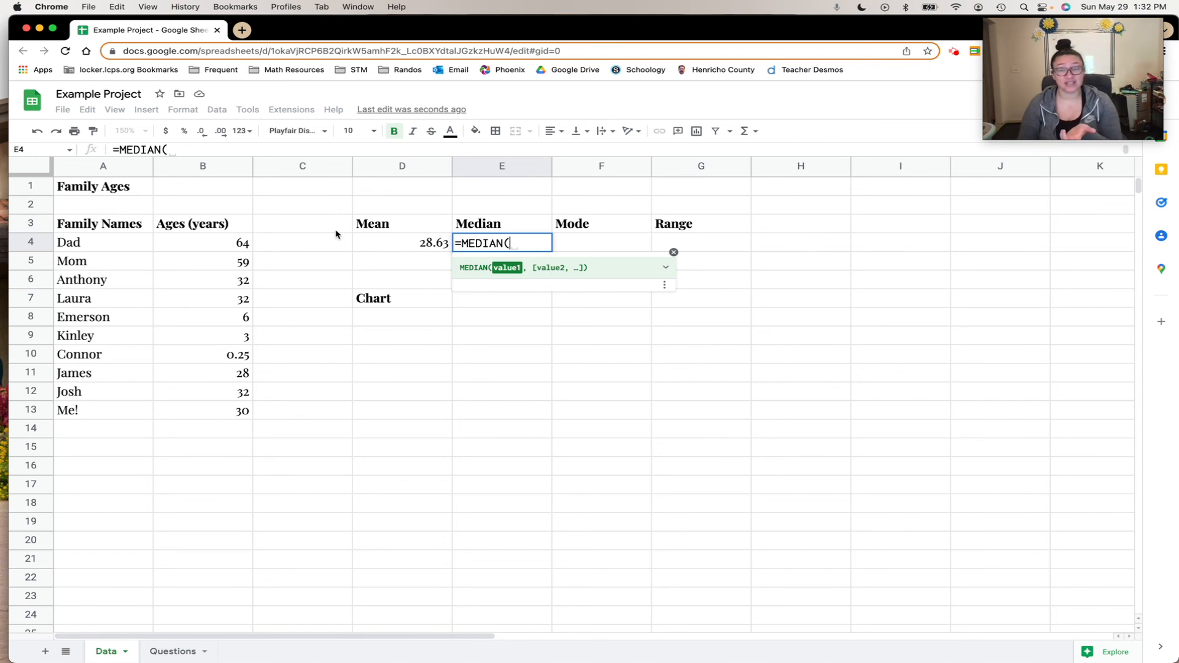
left_click(210, 249)
left_click_drag(211, 249, 187, 414)
type(")")
key("Return")
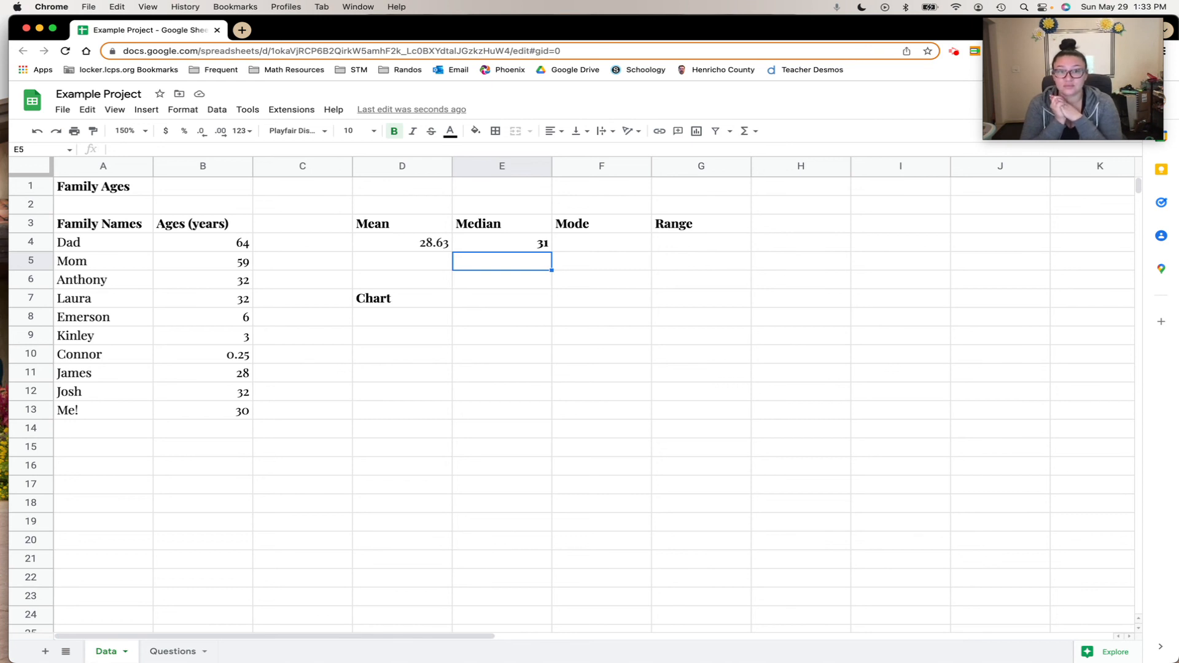
- Remove the bold formatting from the median result in E4
left_click(542, 248)
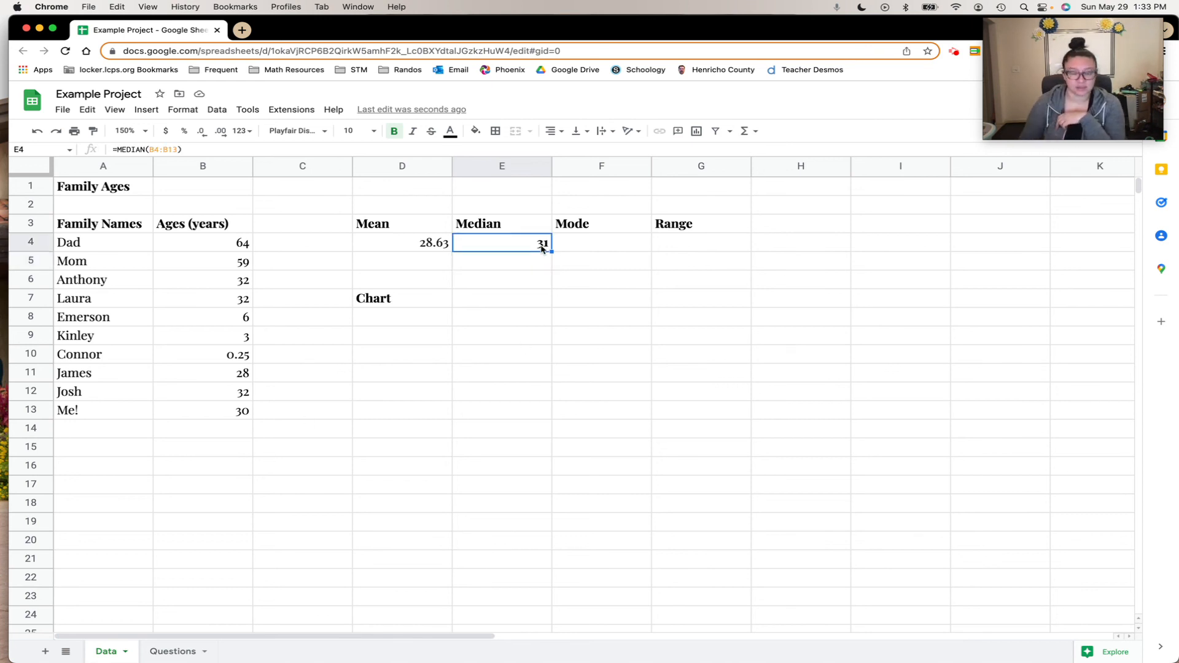
key("super+b")
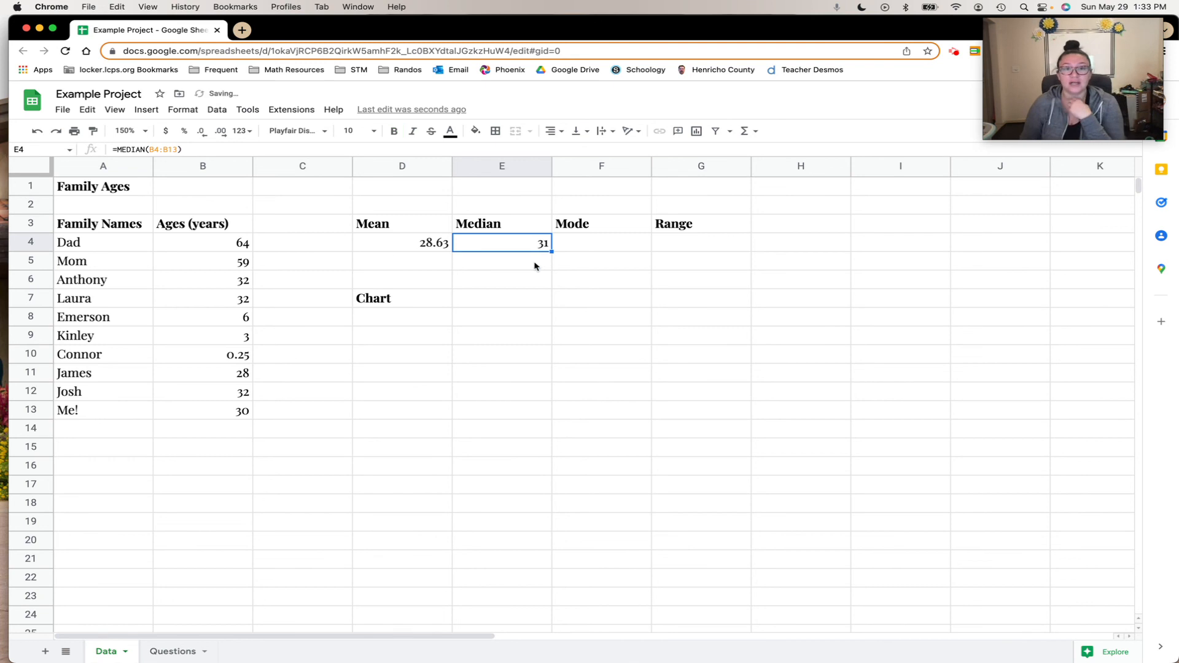
left_click(536, 264)
left_click(529, 244)
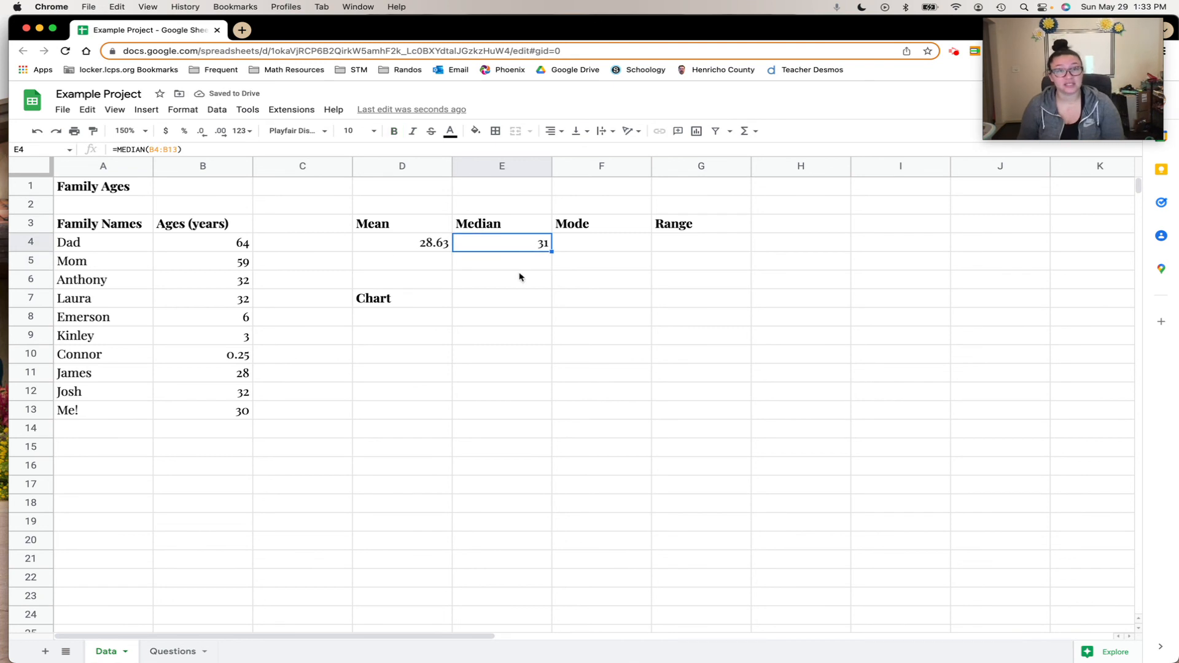
- Delete the equals sign from the median formula in E4, and restore it as =MEDIAN(B4:B13)
left_click(118, 150)
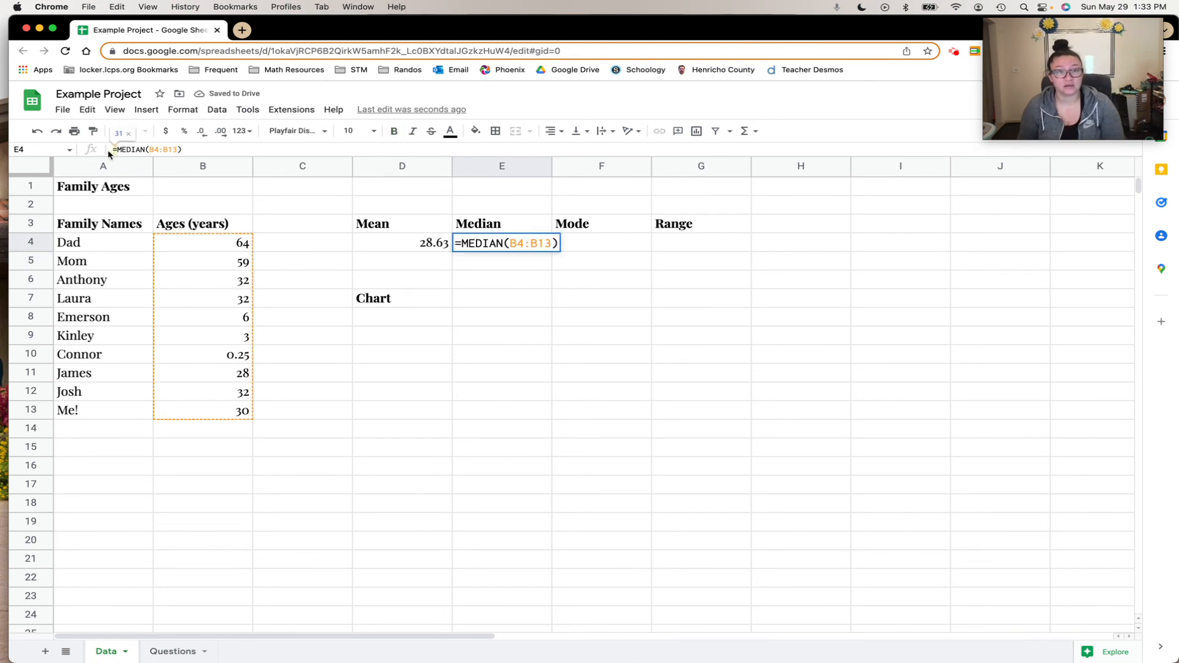
key("Delete")
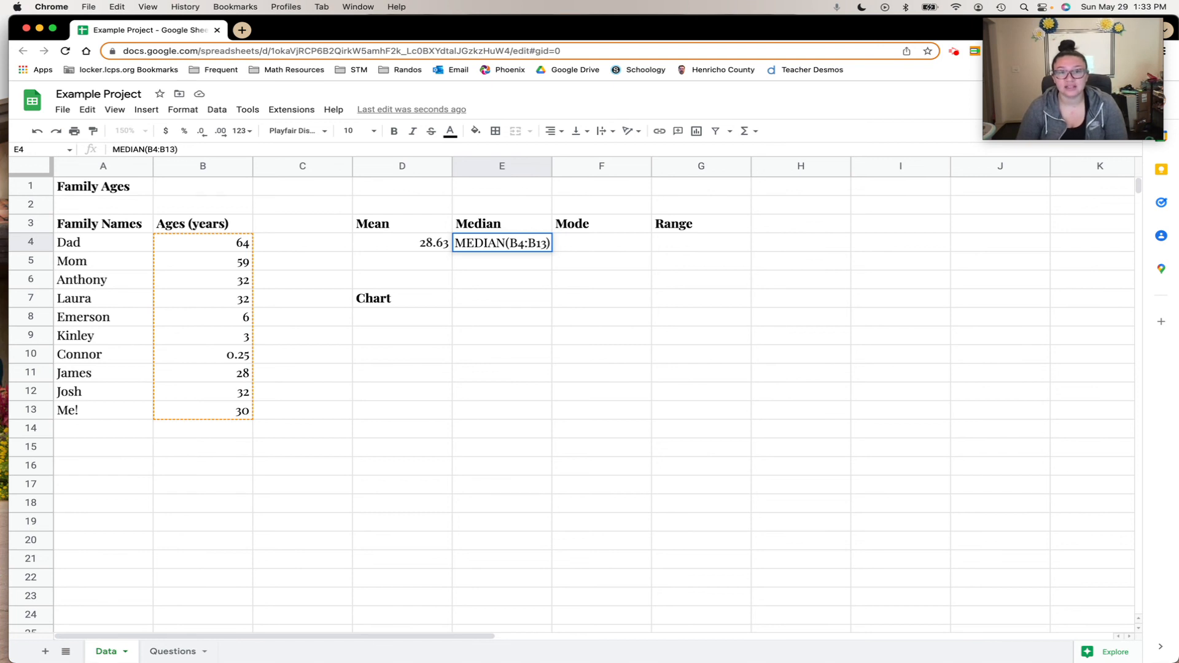
key("Return")
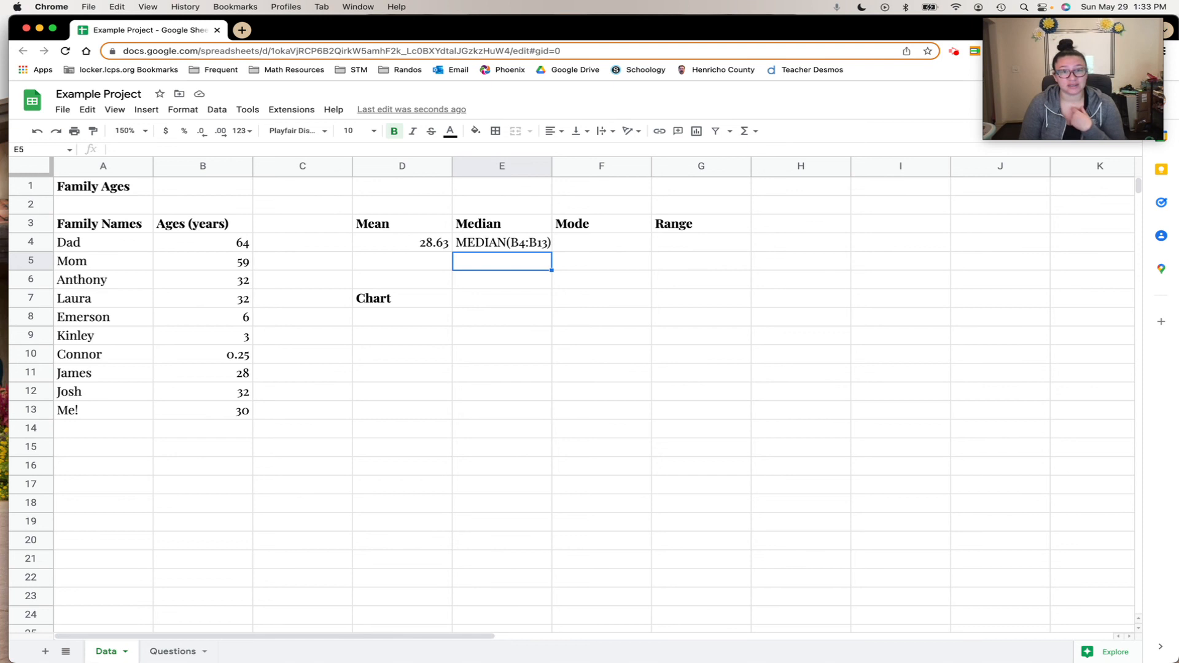
key("Up")
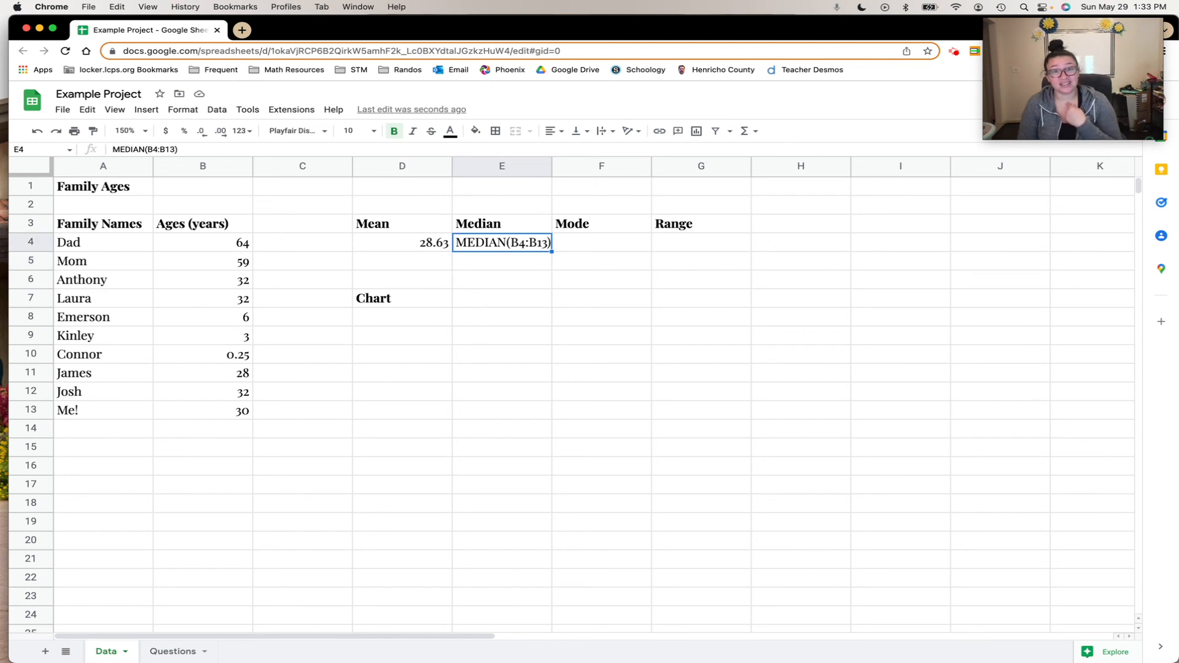
left_click(114, 151)
type("=")
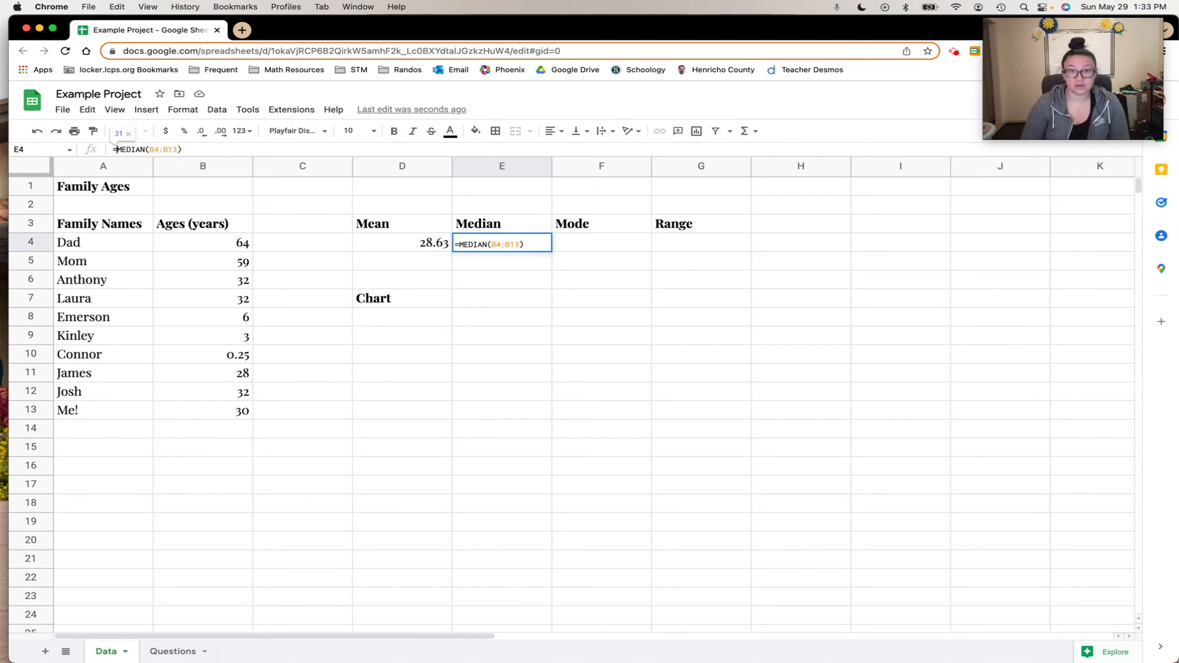
key("Return")
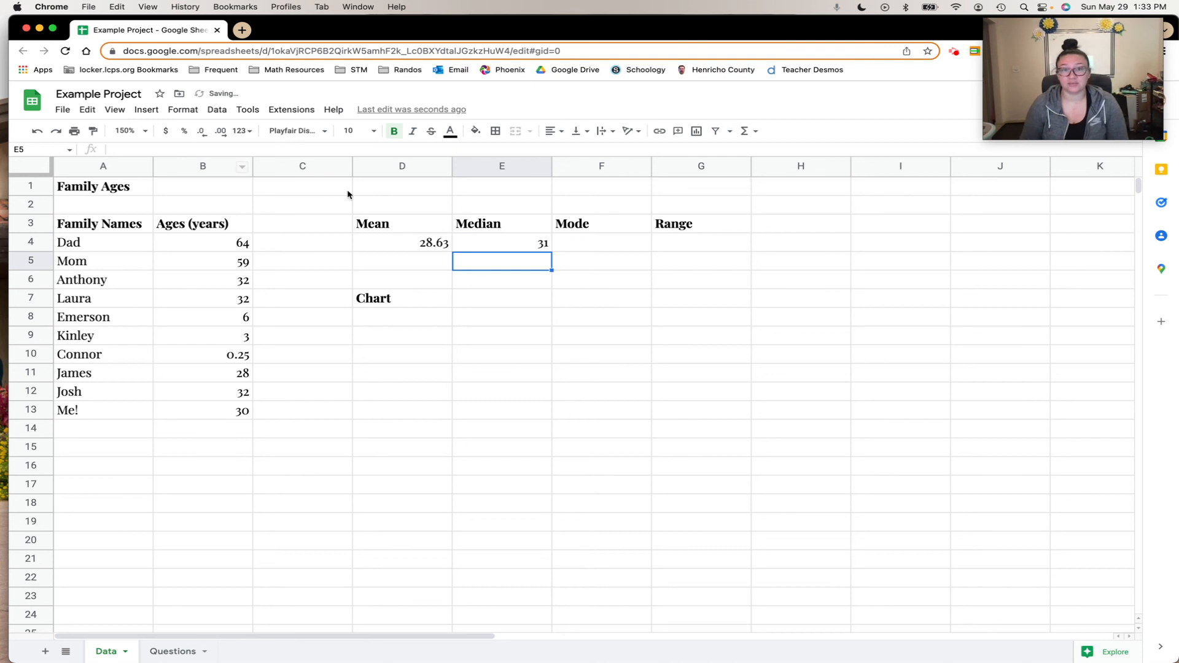
- Calculate the mode of the ages in F4 with the formula =MODE(B4:B13)
left_click(574, 245)
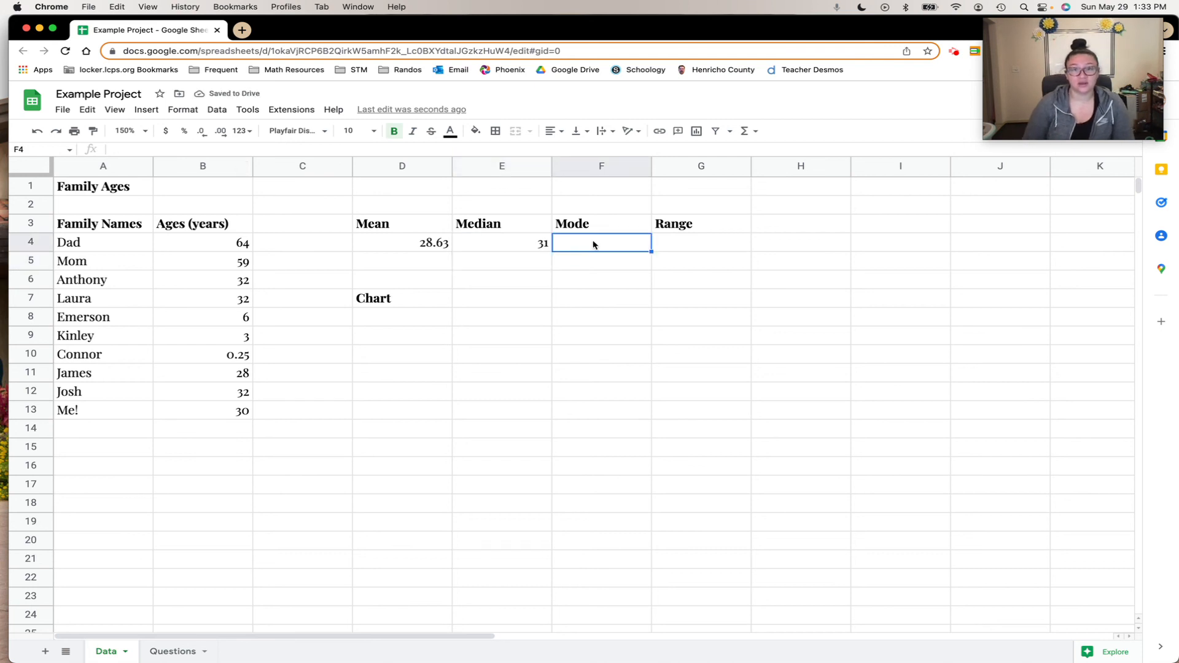
type("=")
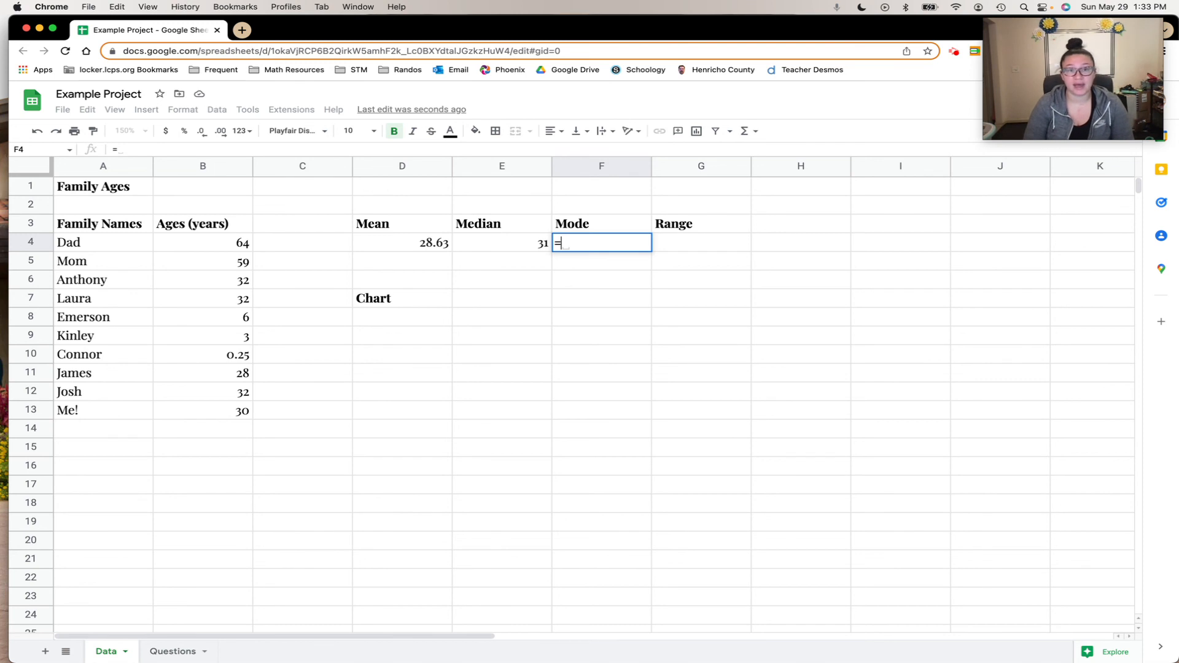
type("mod")
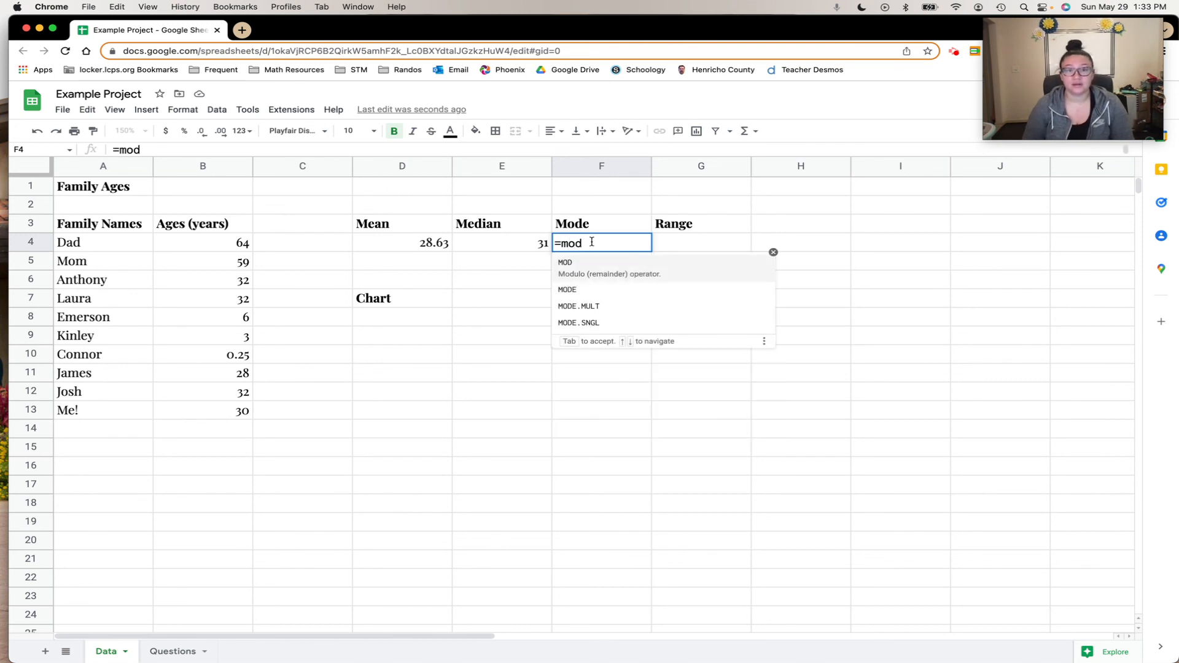
left_click(639, 286)
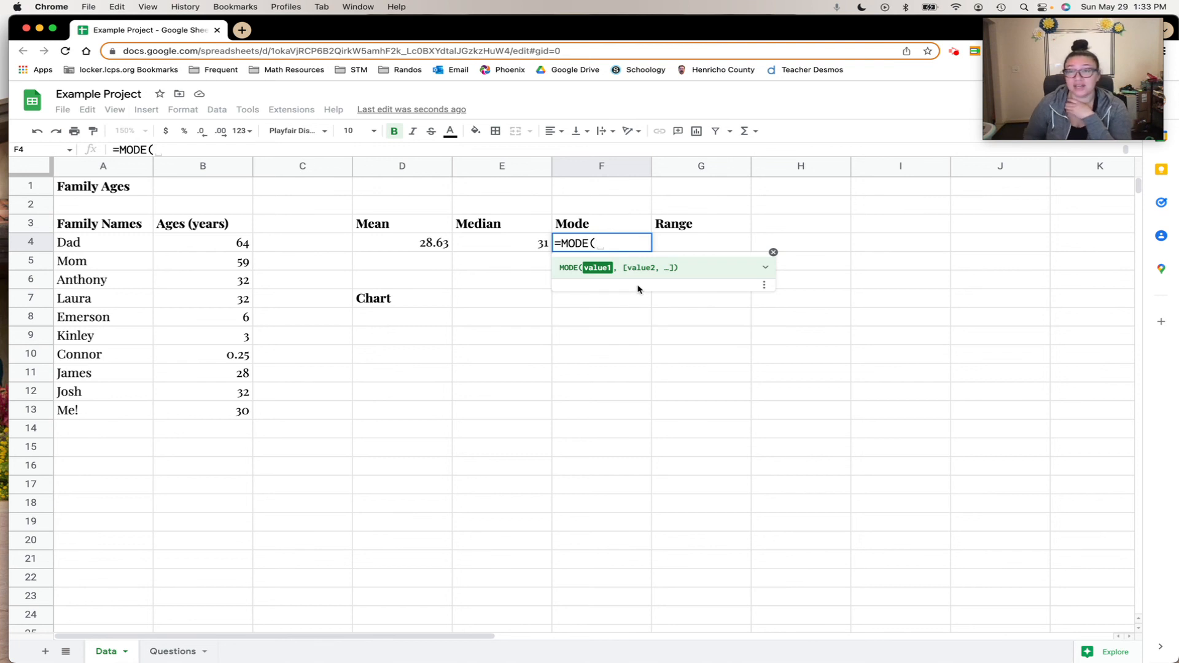
left_click(195, 249)
left_click_drag(196, 250, 191, 411)
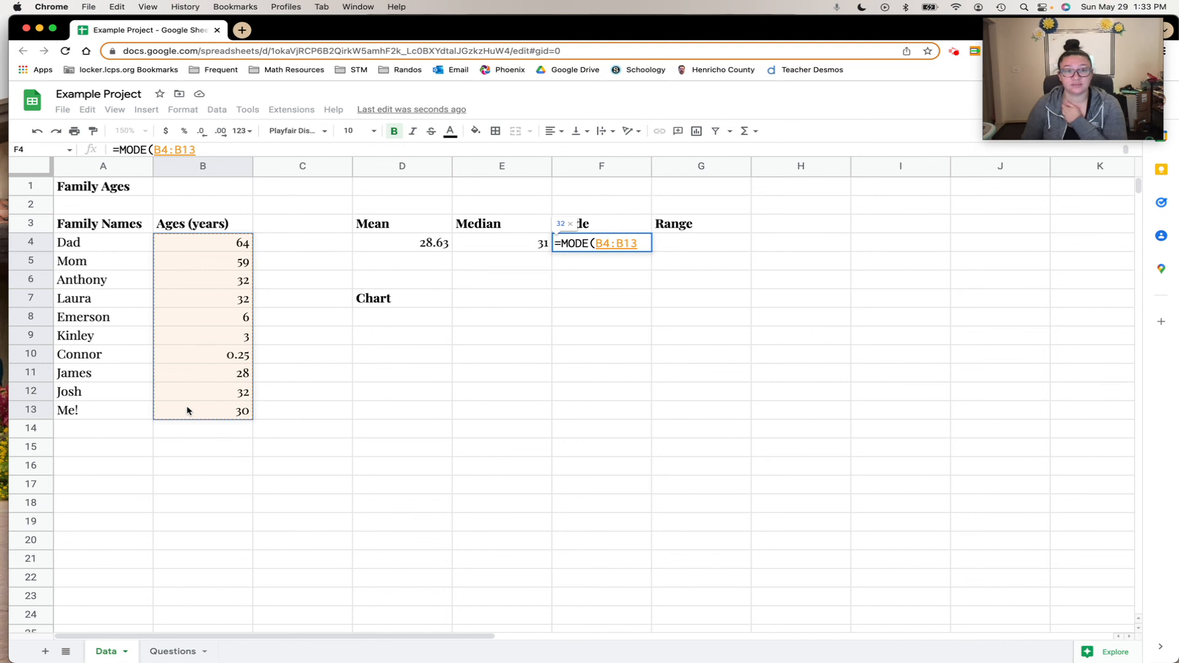
type(")")
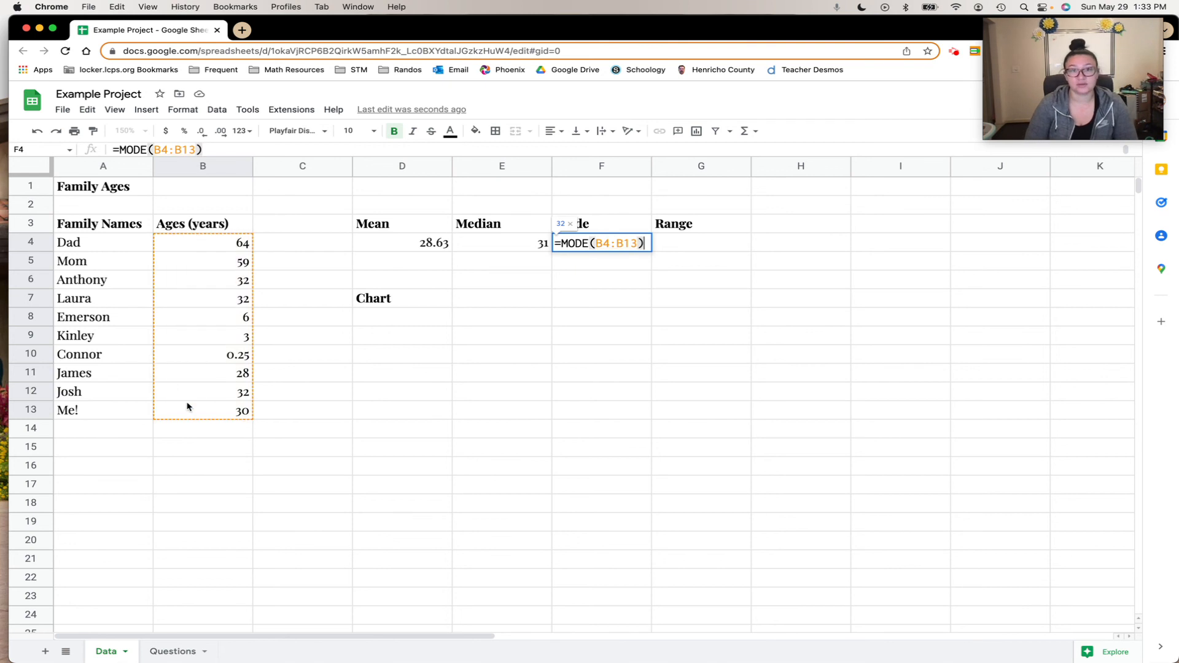
key("Return")
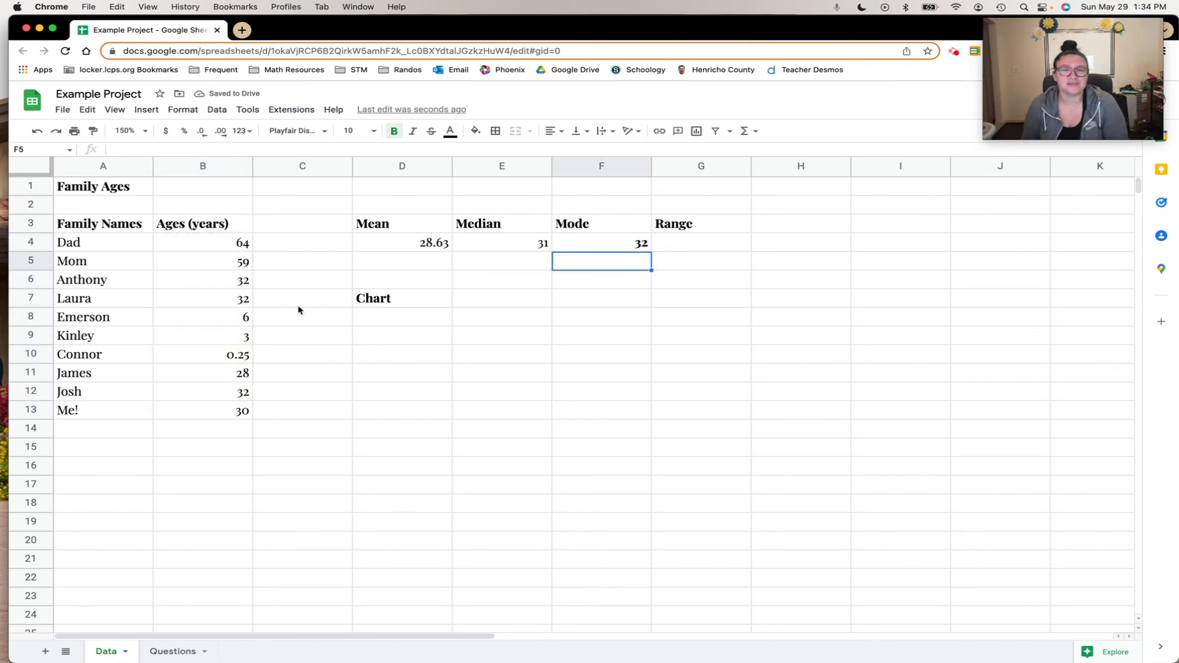
- Select the ages of 32 in B6, B7 and B12 together to examine the repeated value
left_click_drag(235, 286, 232, 298)
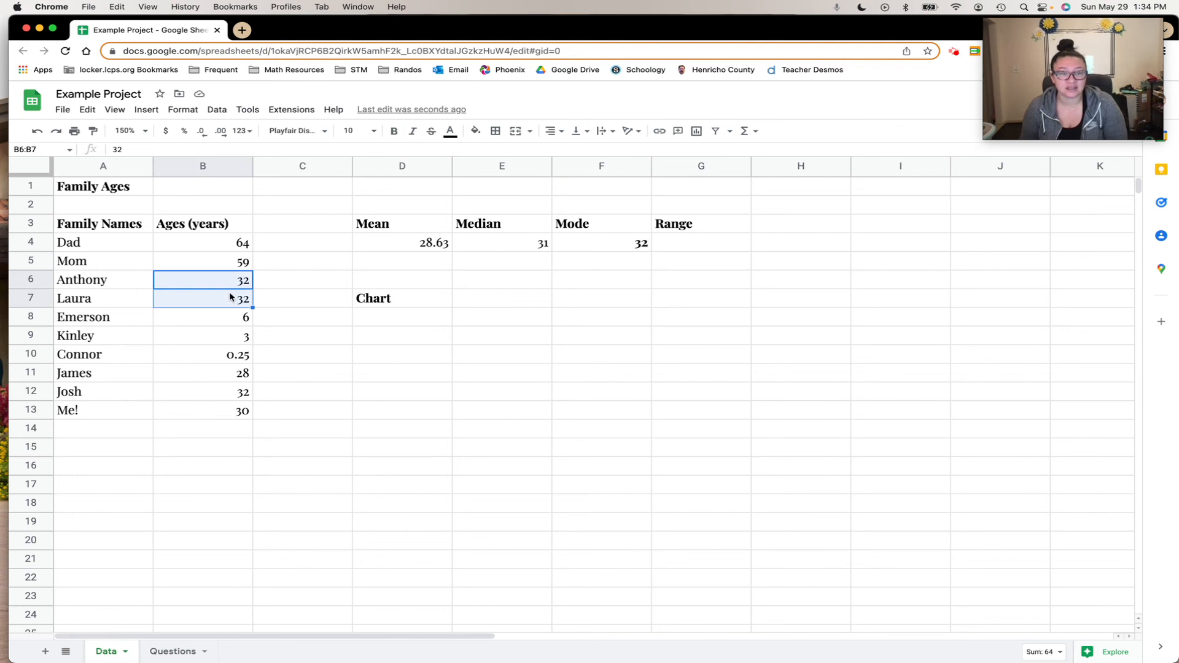
left_click(228, 395, "super")
left_click(195, 379, "super")
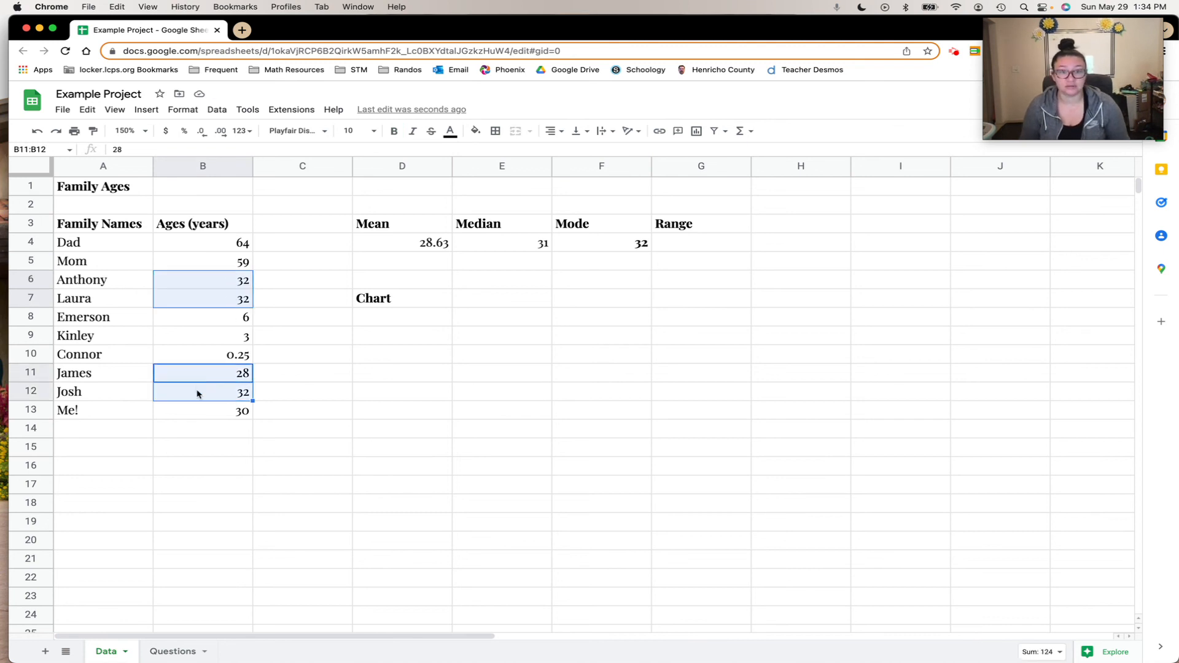
left_click(197, 394, "super")
left_click(198, 378, "super")
left_click(201, 394, "super")
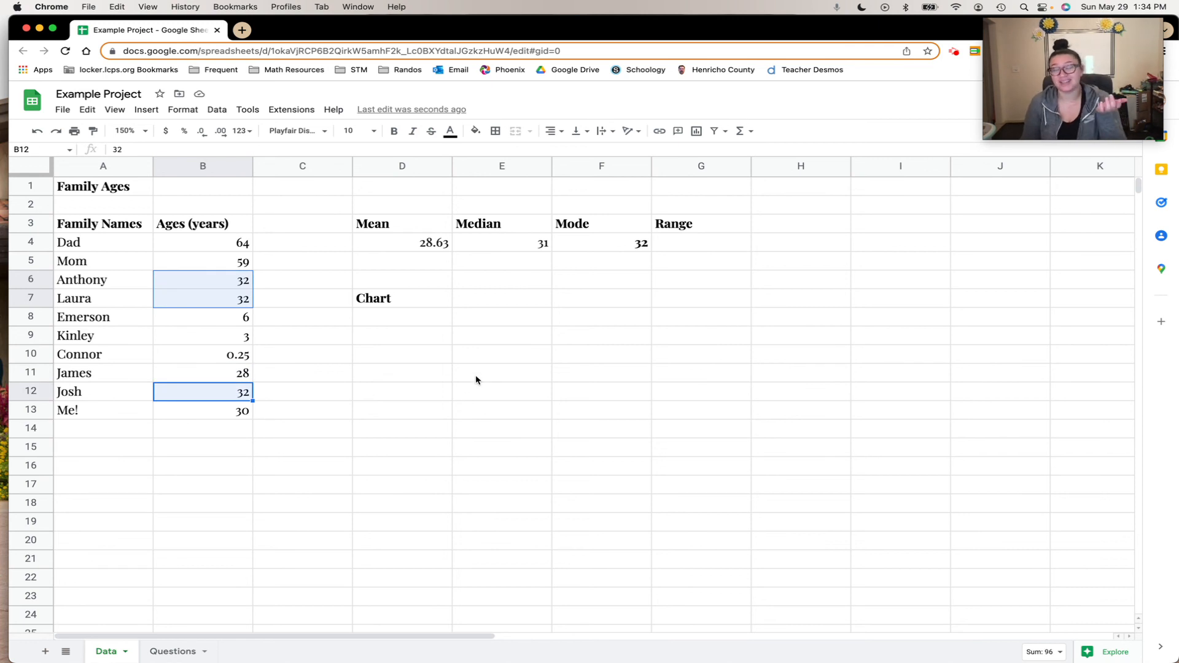
- Remove the bold formatting from the mode result in F4
left_click(603, 243)
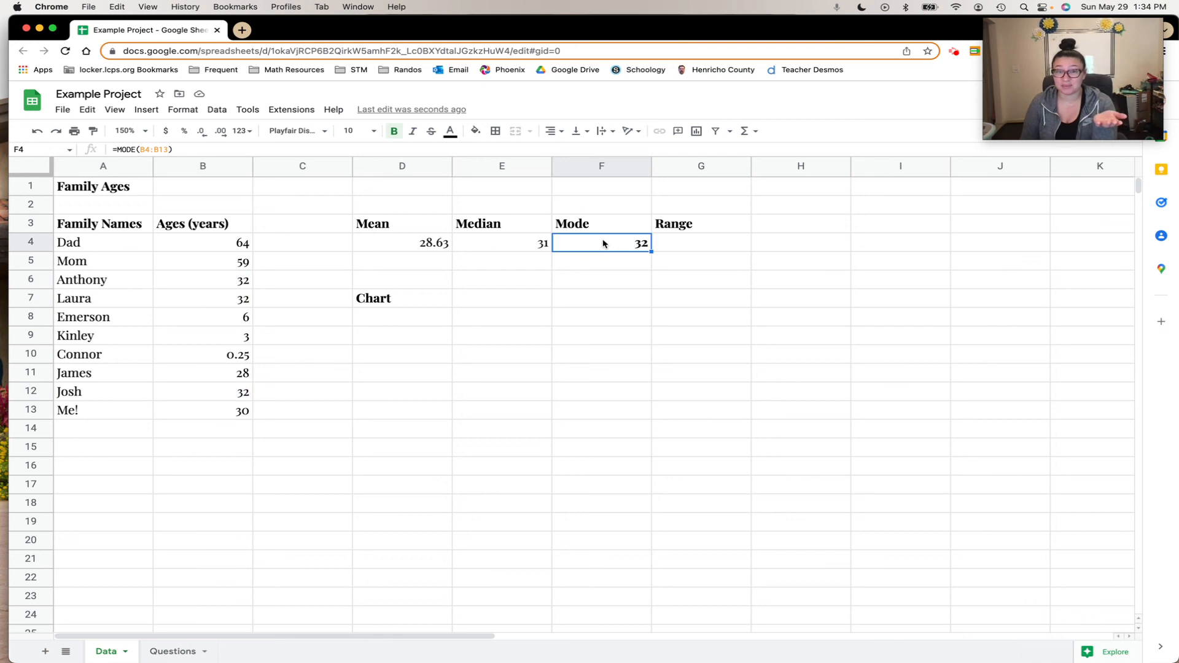
left_click(702, 244)
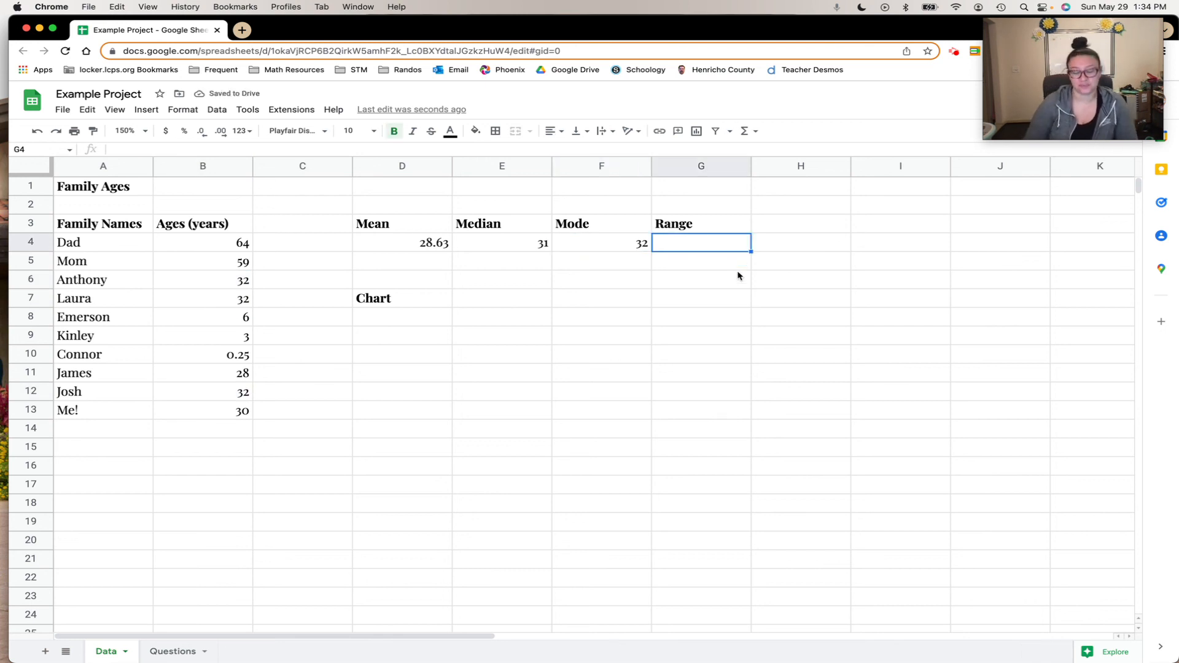
type("=r")
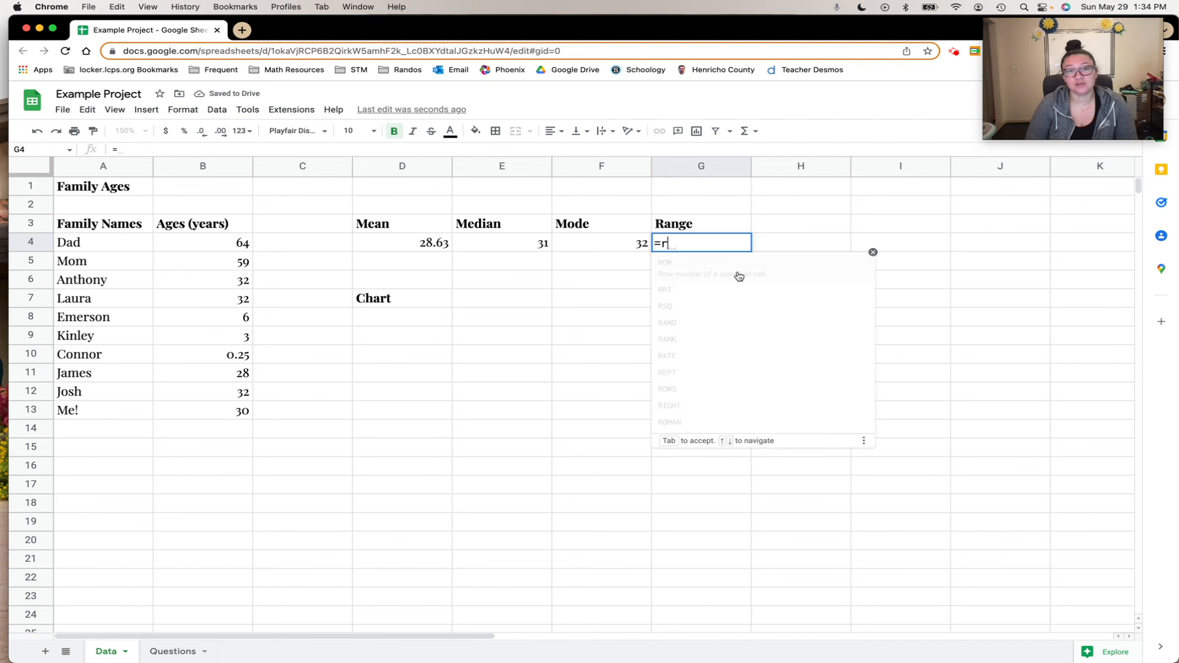
type("ange")
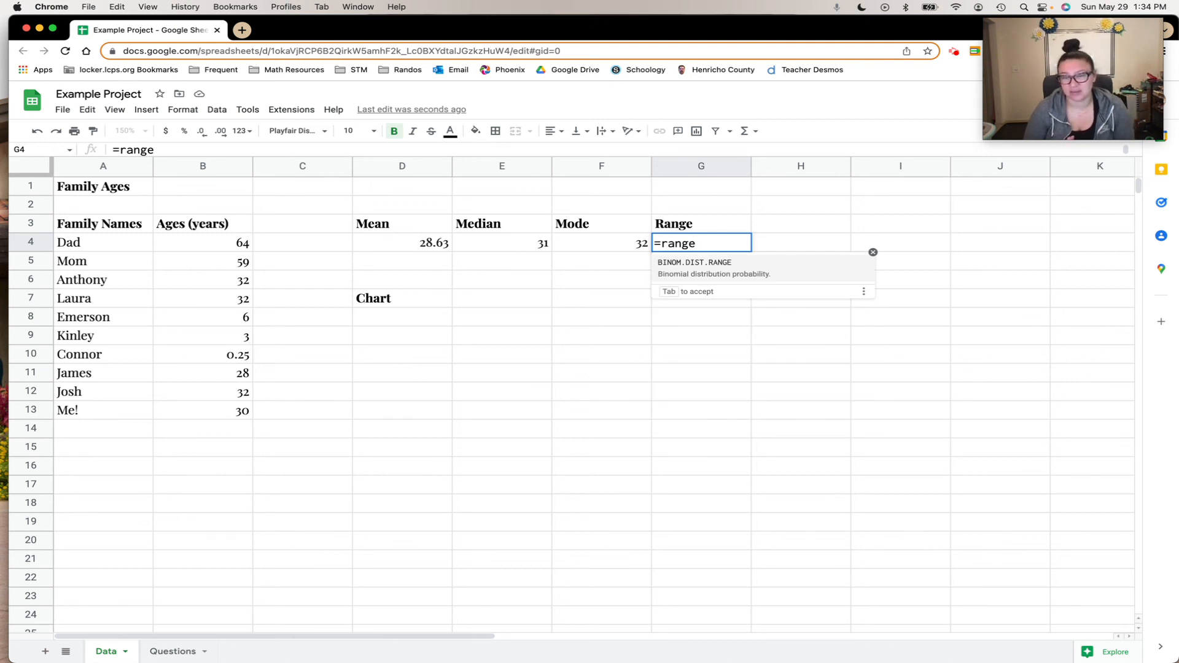
key("BackSpace")
key("BackSpace")
key("BackSpace")
key("BackSpace")
key("BackSpace")
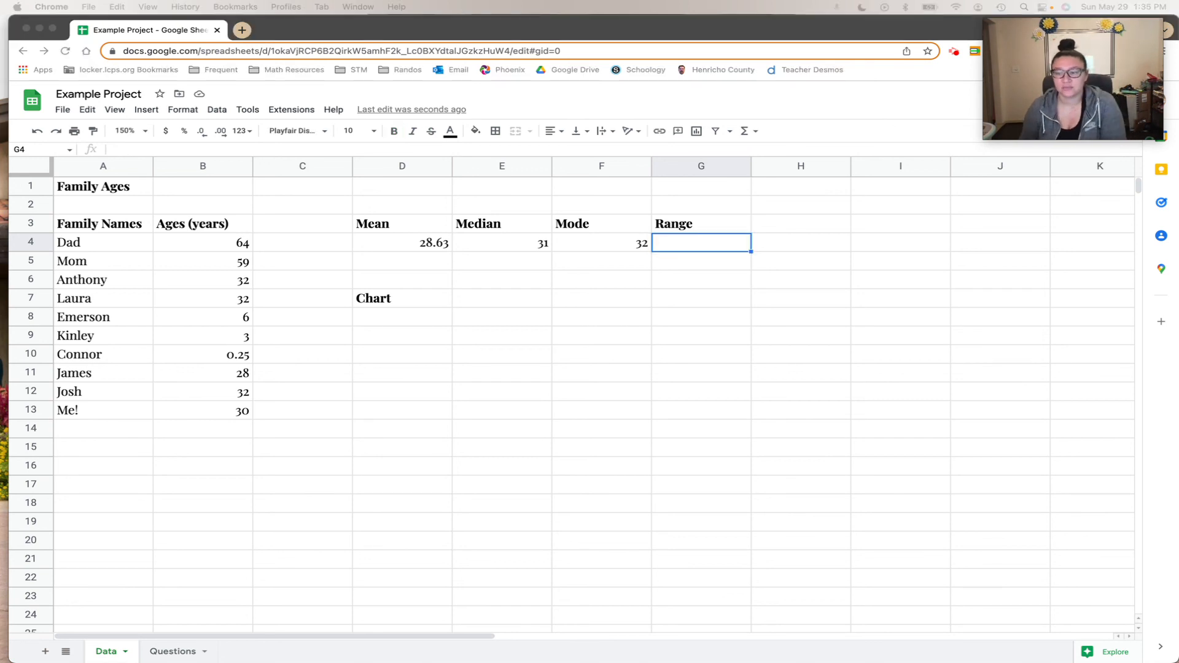
- Calculate the range of the ages in G4 by subtracting the youngest age from the oldest with the formula =B4-B10
left_click(728, 245)
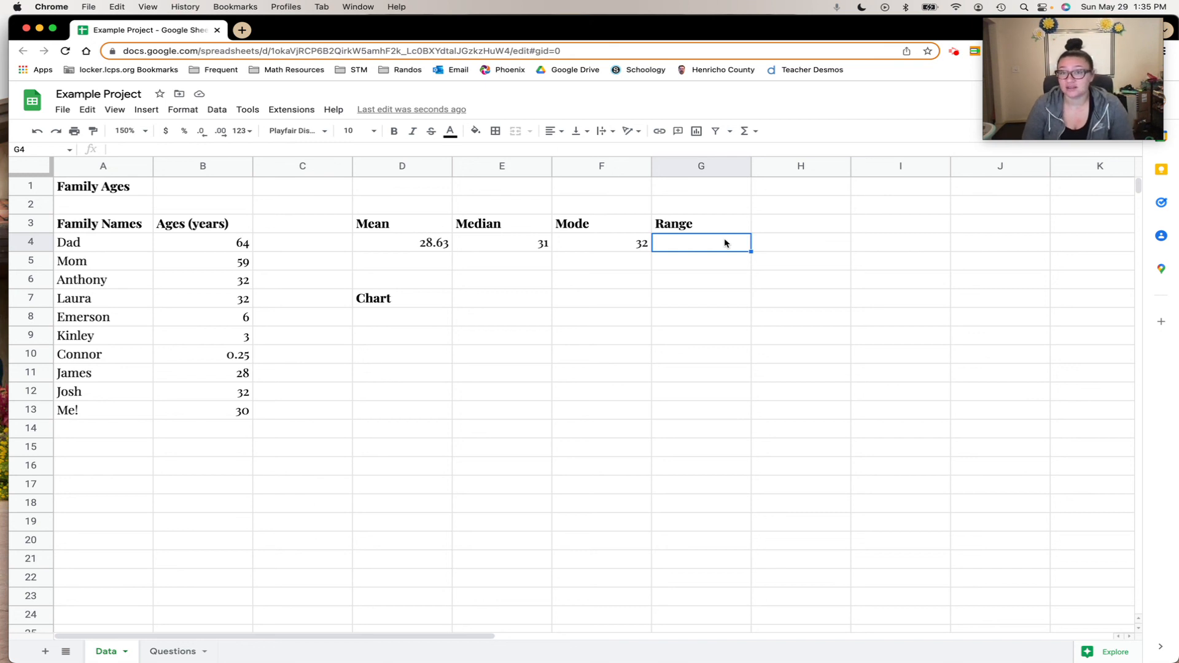
type("=")
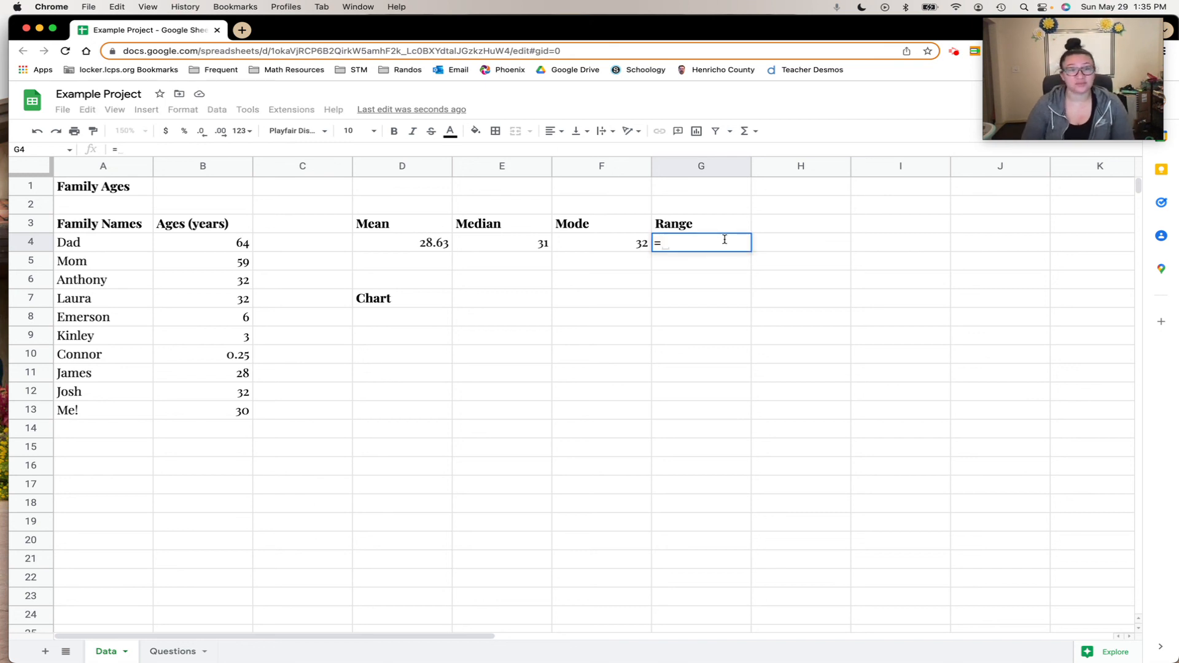
left_click(239, 245)
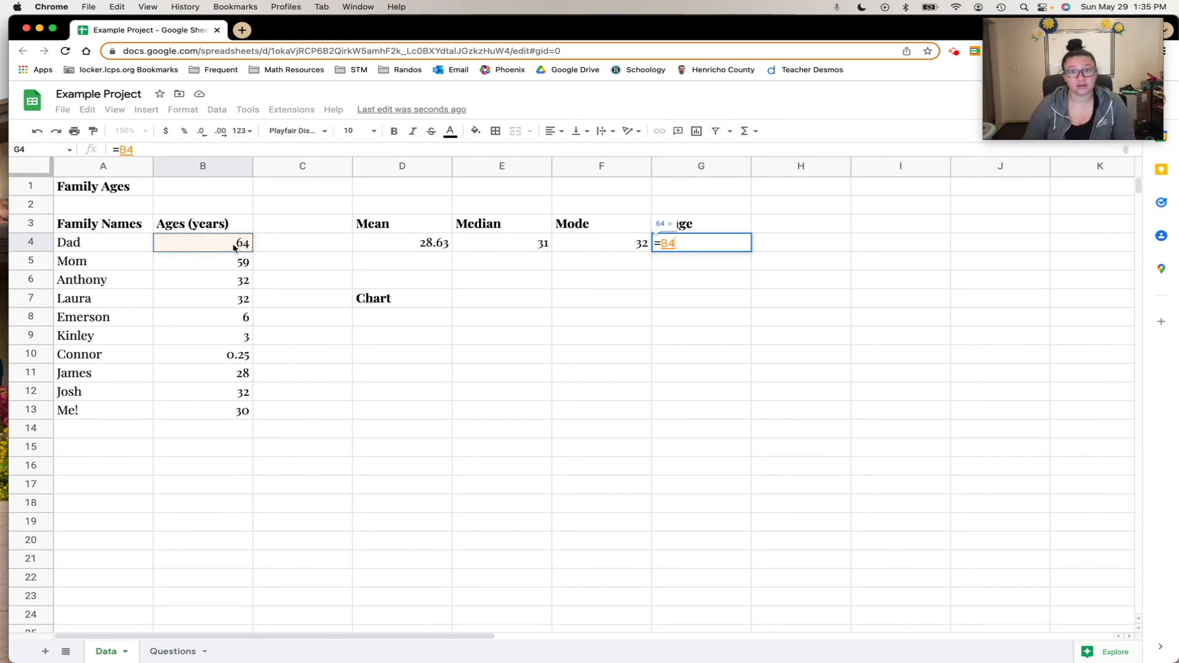
type("-")
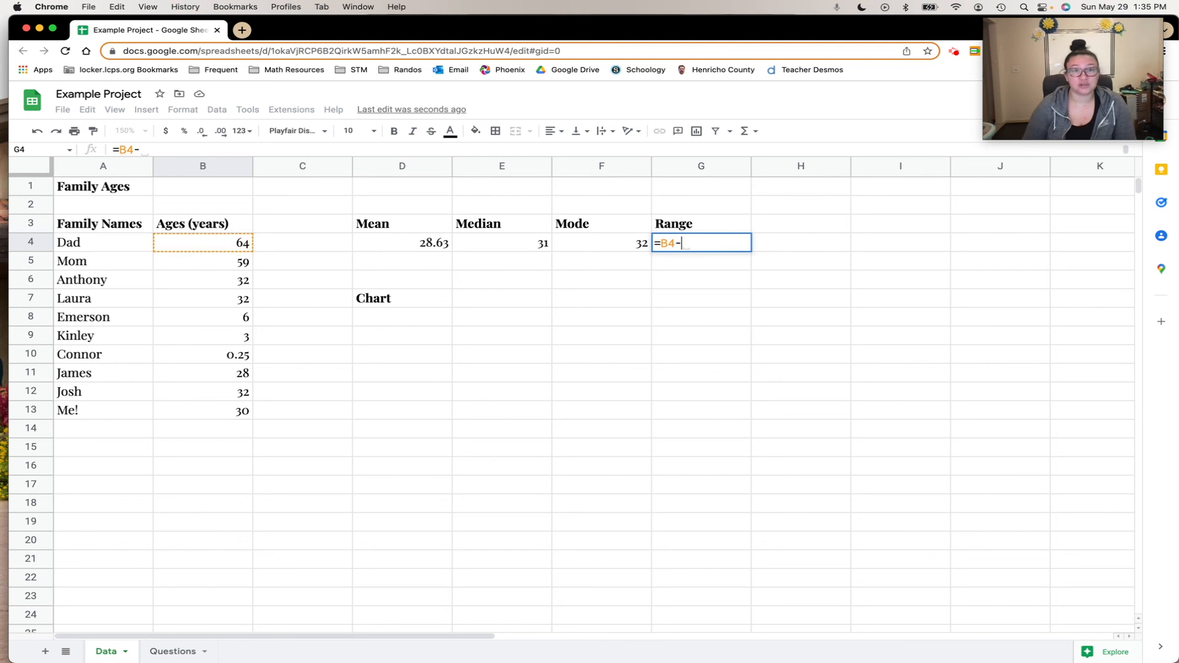
left_click(207, 354)
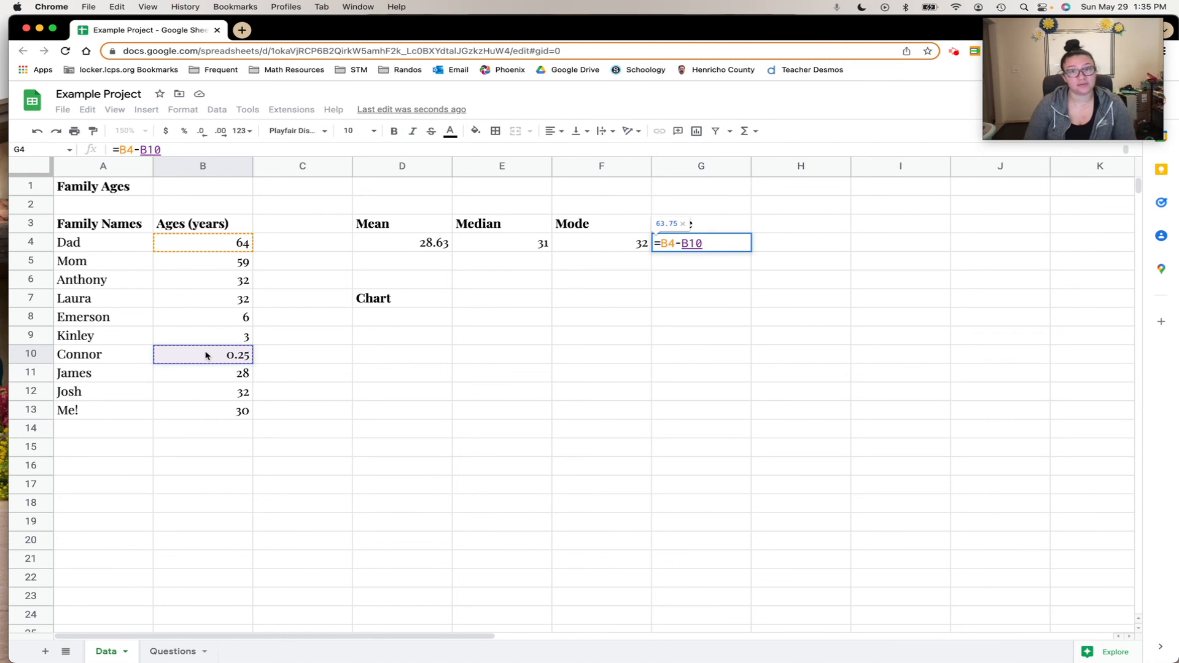
key("Return")
key("Up")
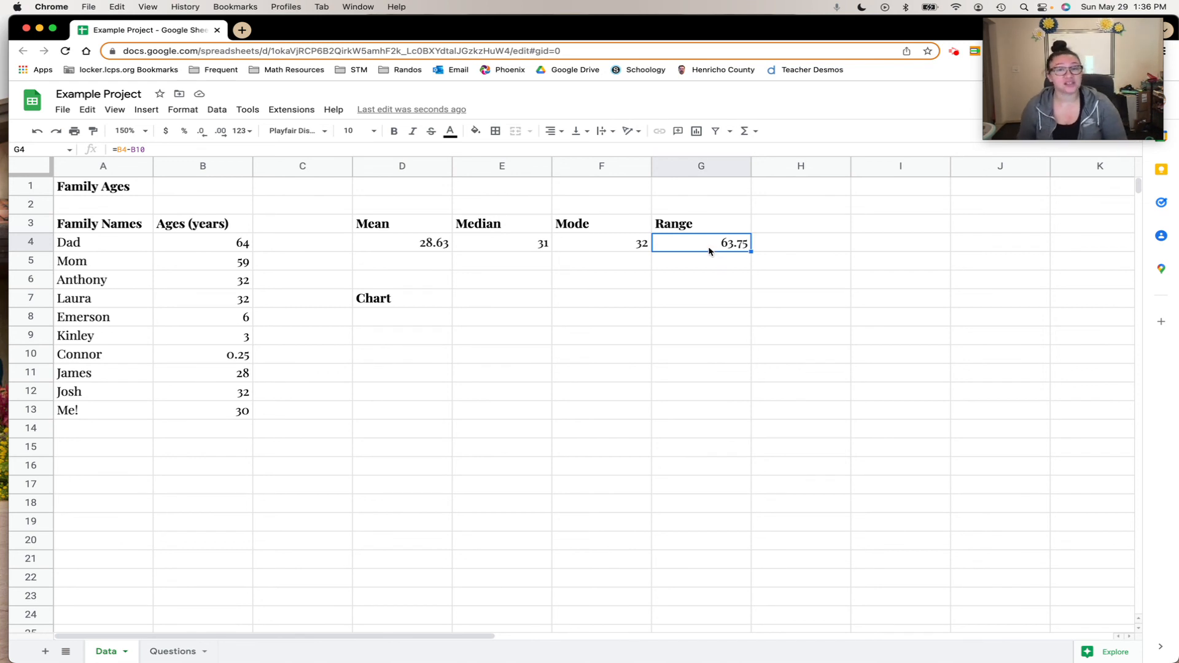
- Calculate the range a second way in G5 with the formula =MAX(B4:B13)-MIN(B4:B13)
left_click(720, 266)
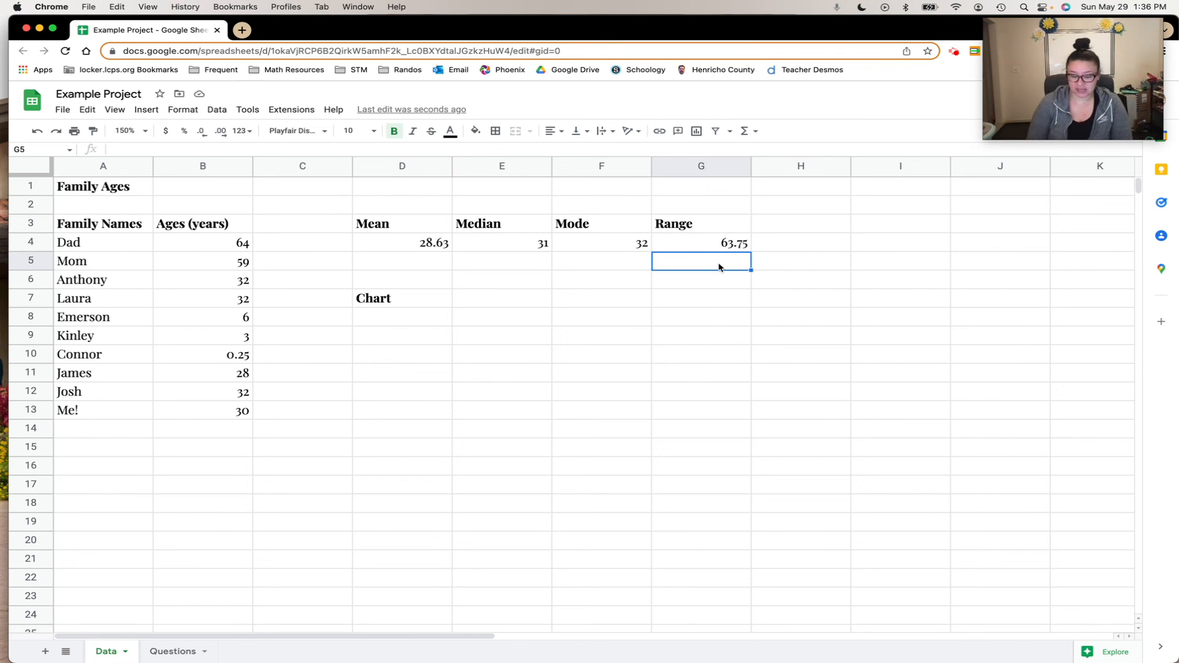
type("=")
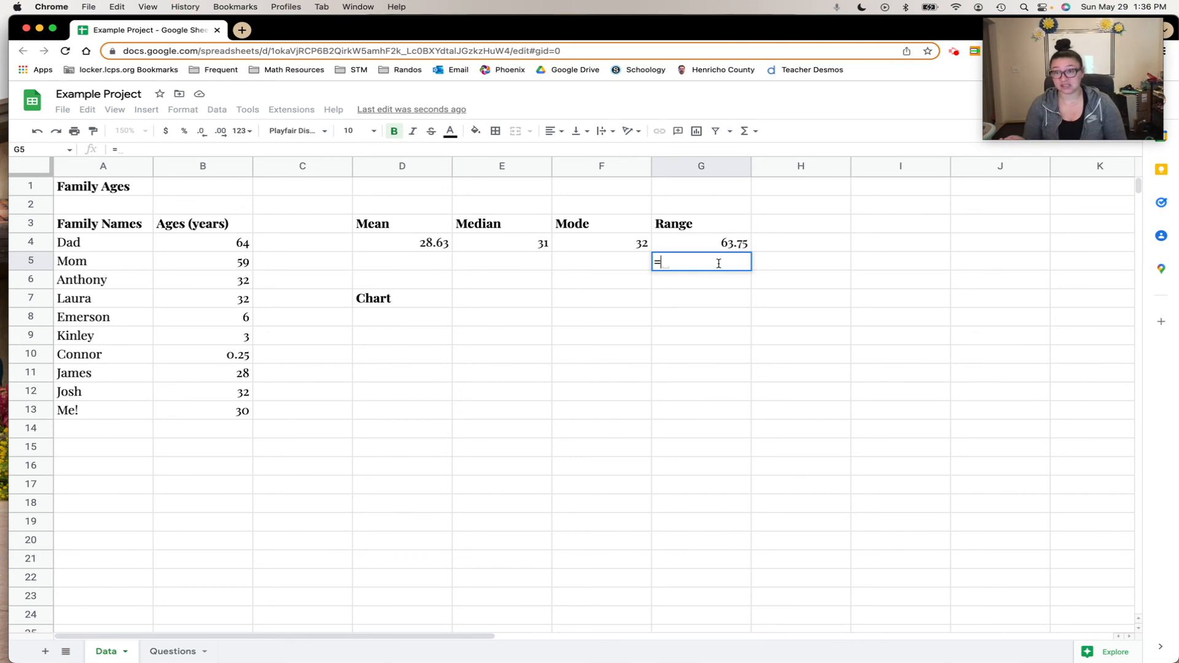
type("max")
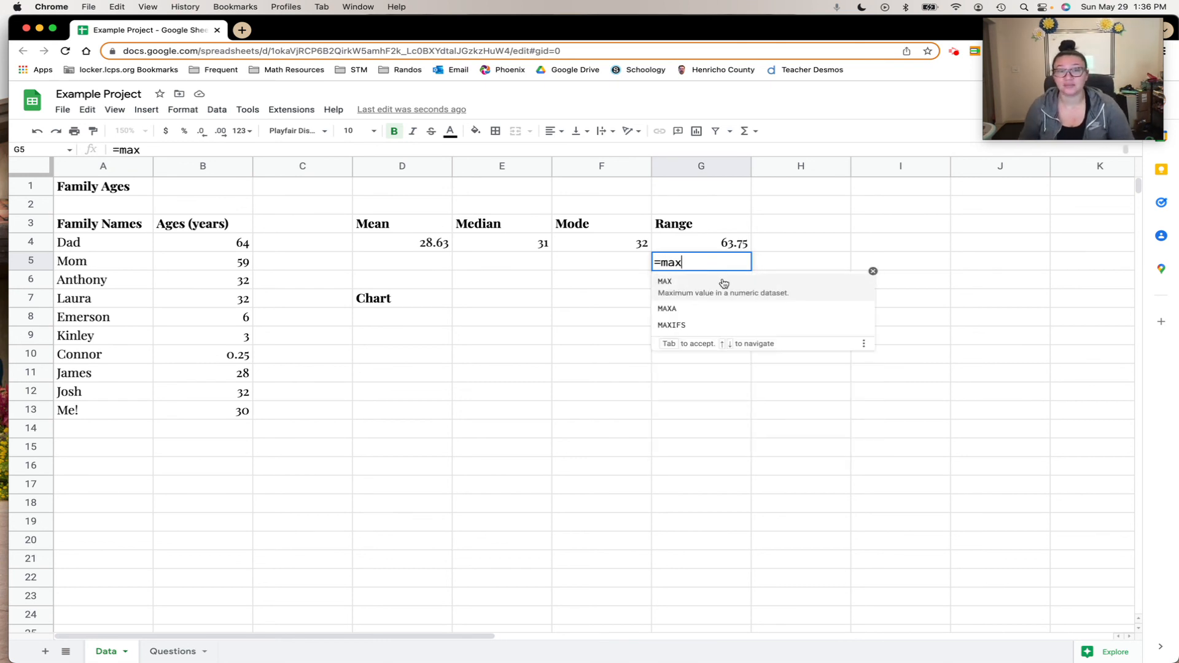
left_click(723, 284)
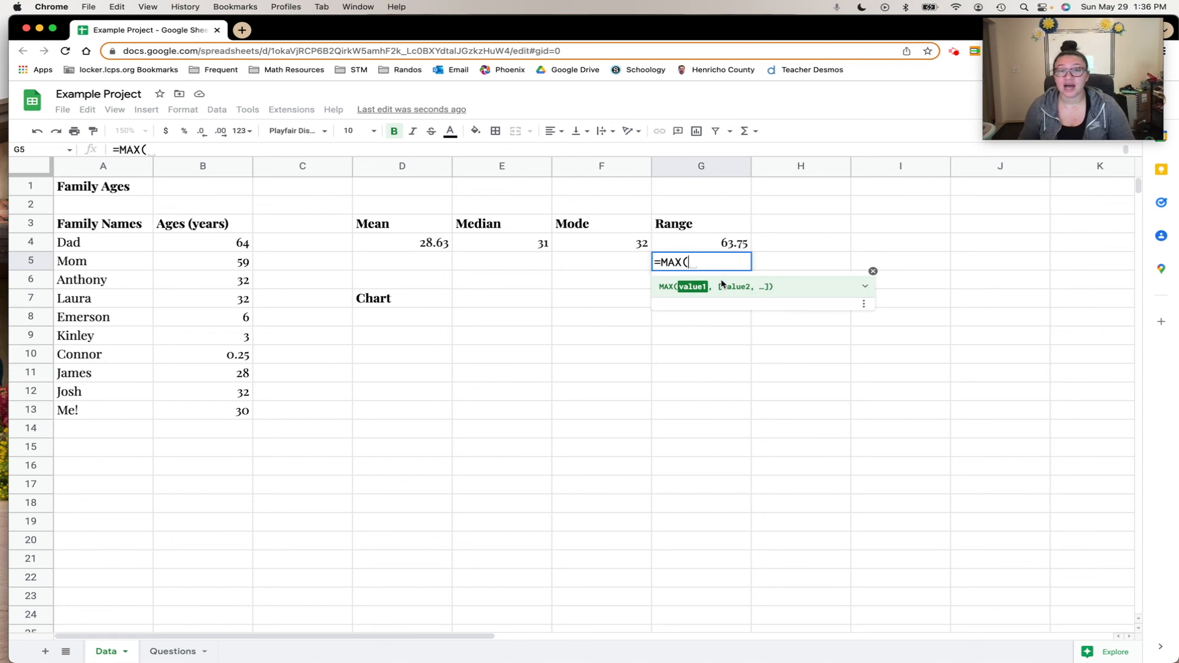
left_click(244, 244)
left_click_drag(243, 244, 224, 412)
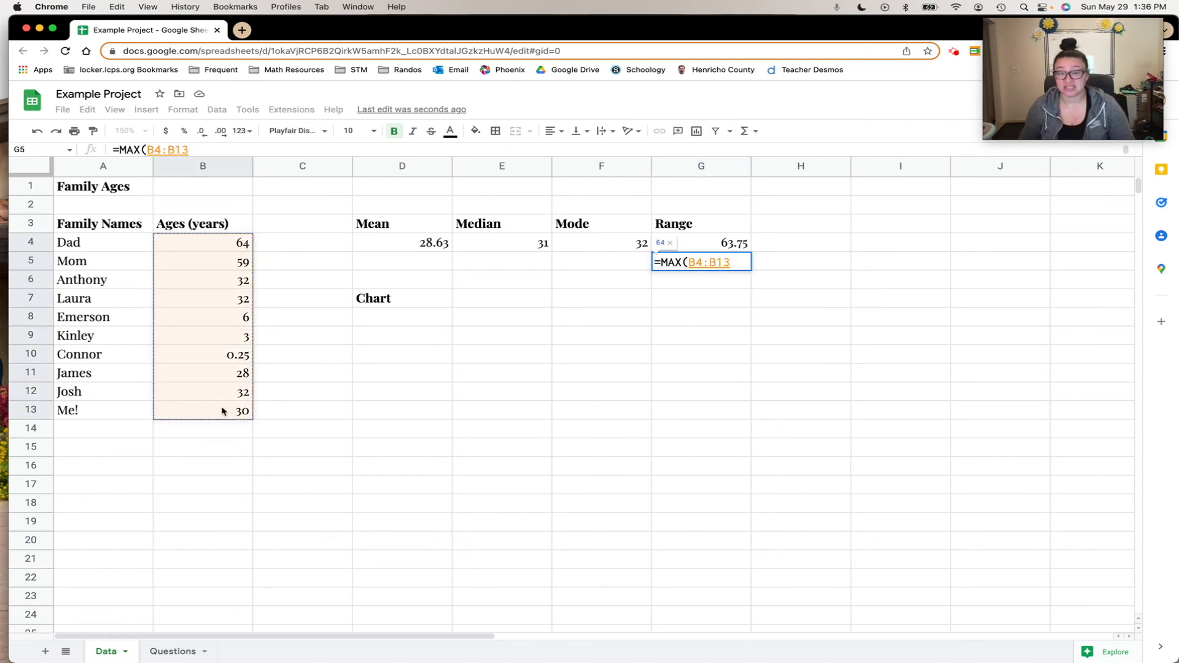
type(")-")
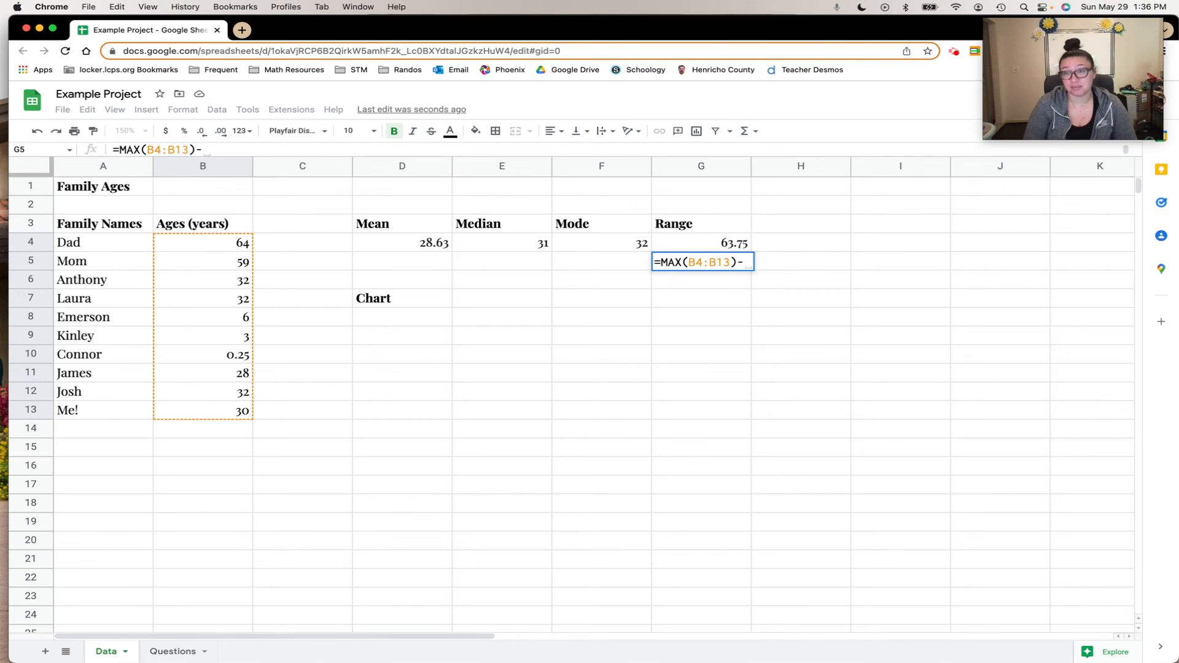
type("min")
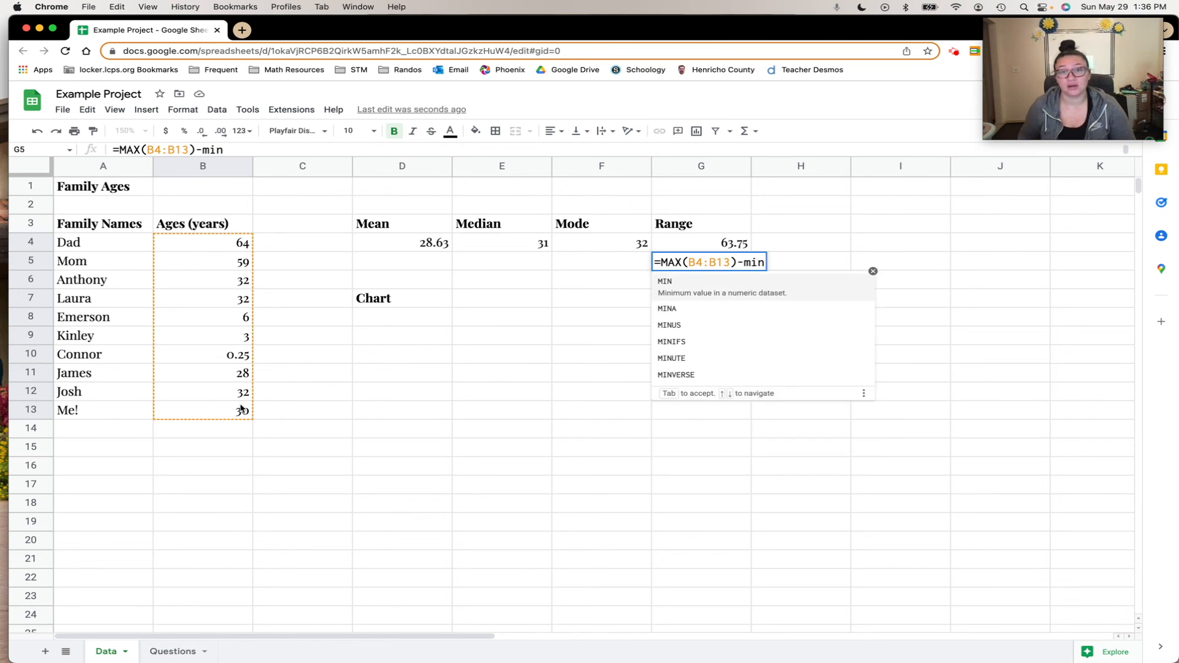
type("(")
left_click_drag(225, 243, 228, 413)
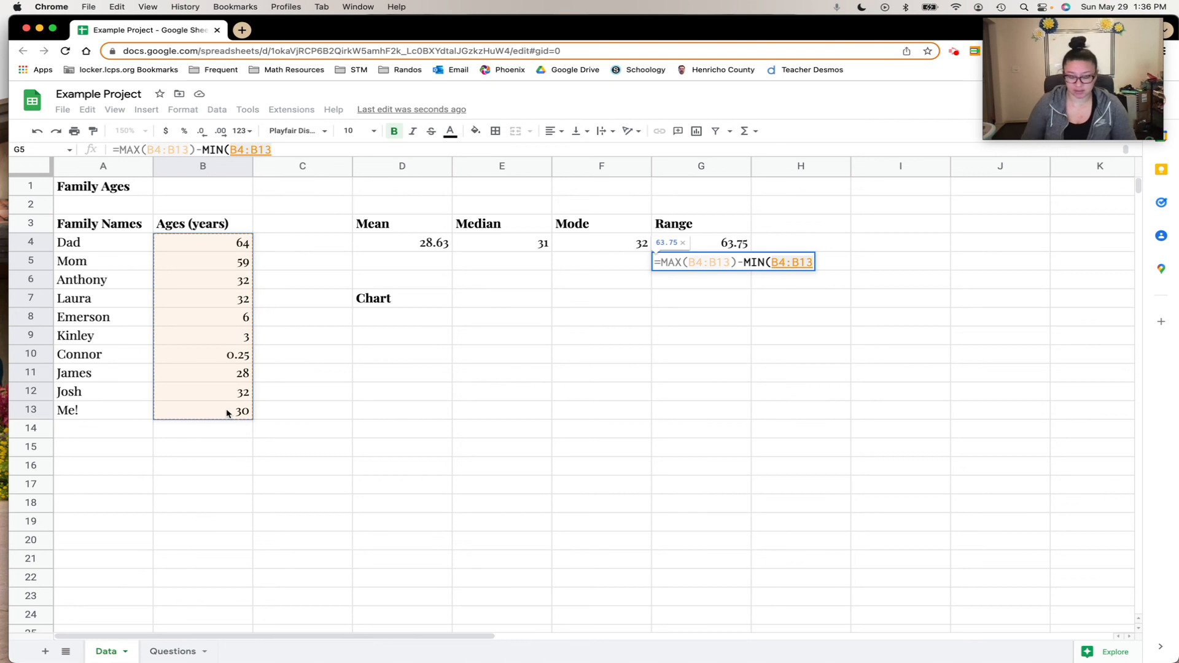
type(")")
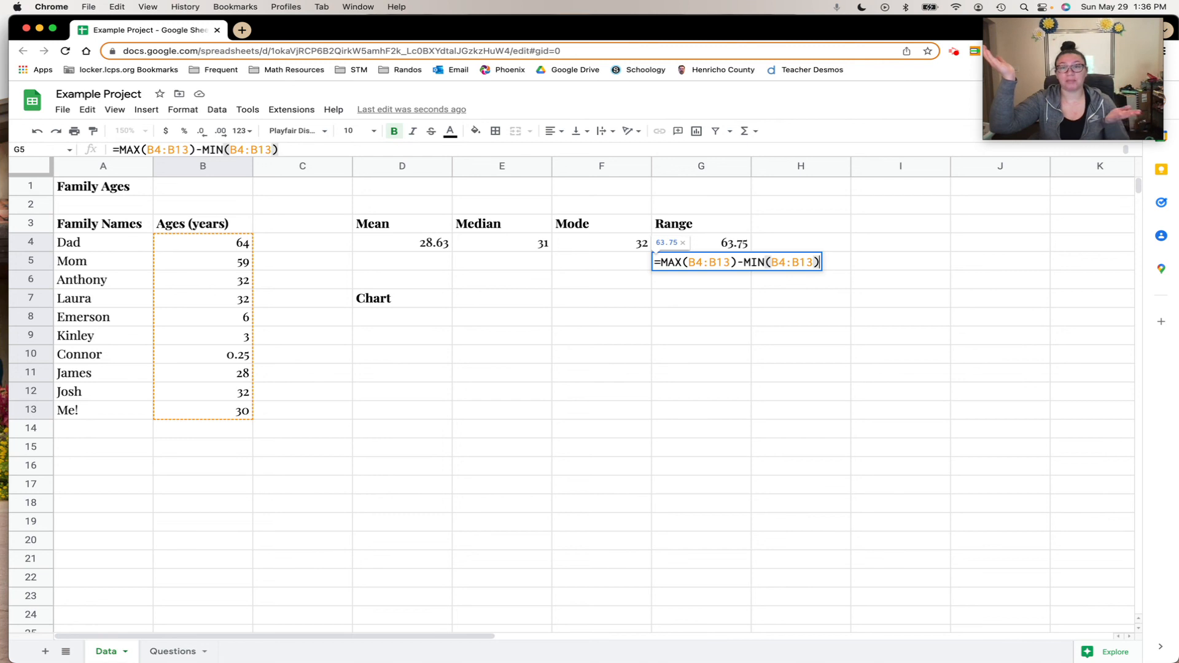
key("Return")
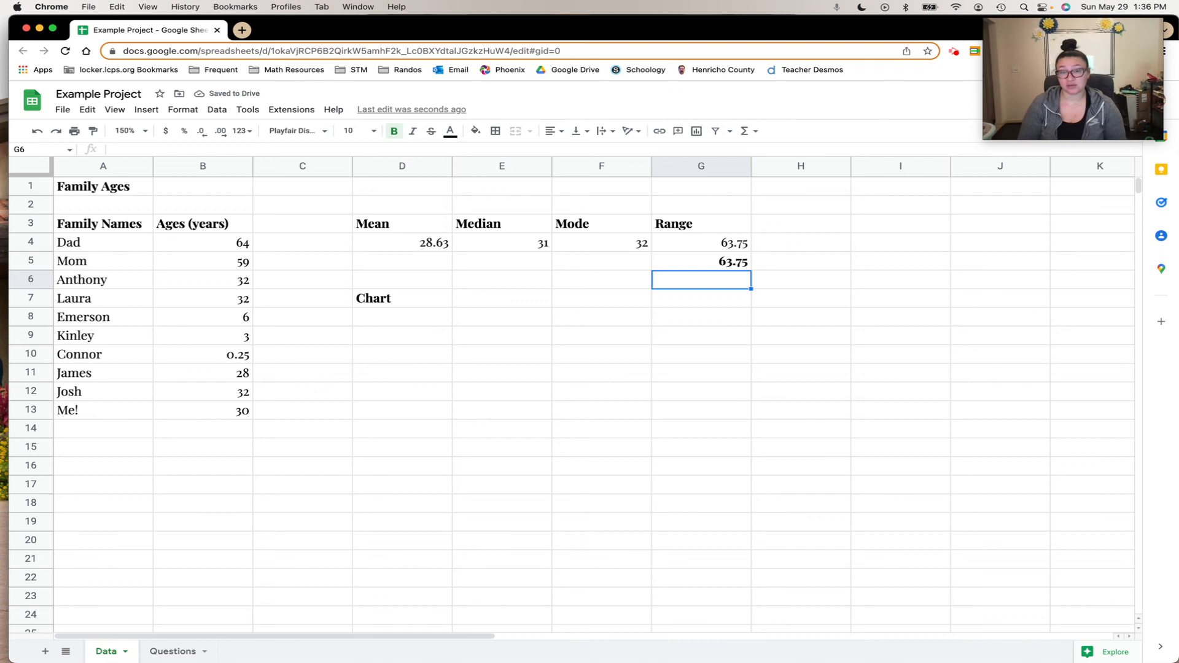
- Compare the two range formulas in G4 and G5, and remove the bold formatting from G5
left_click(739, 247)
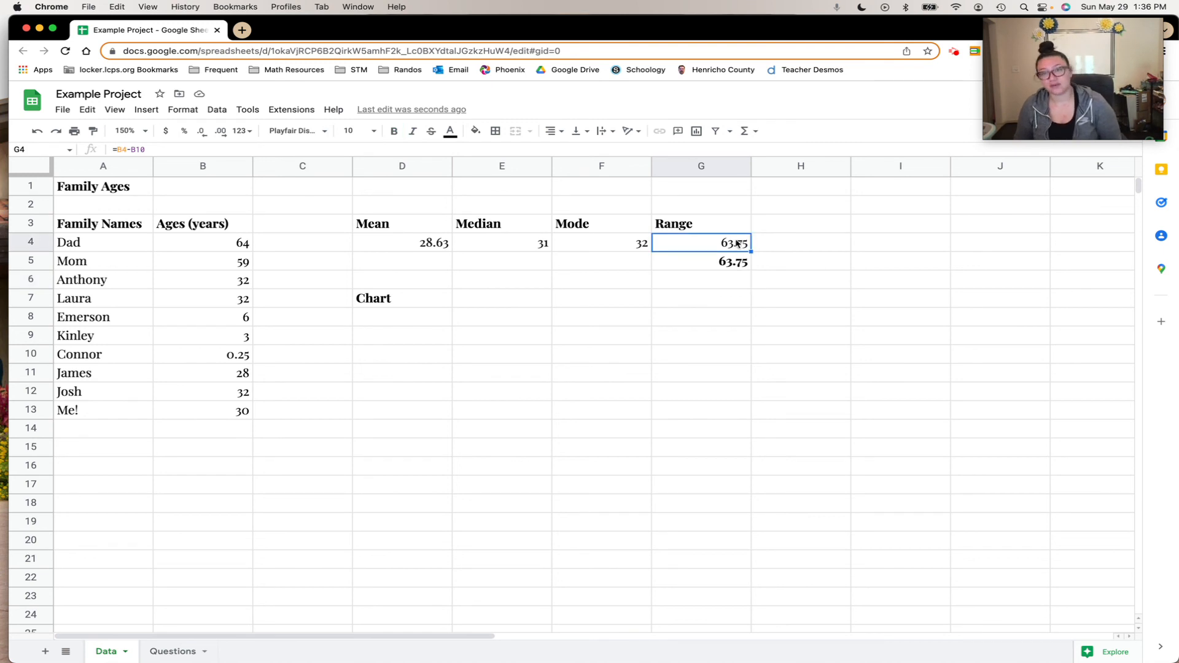
left_click(738, 266)
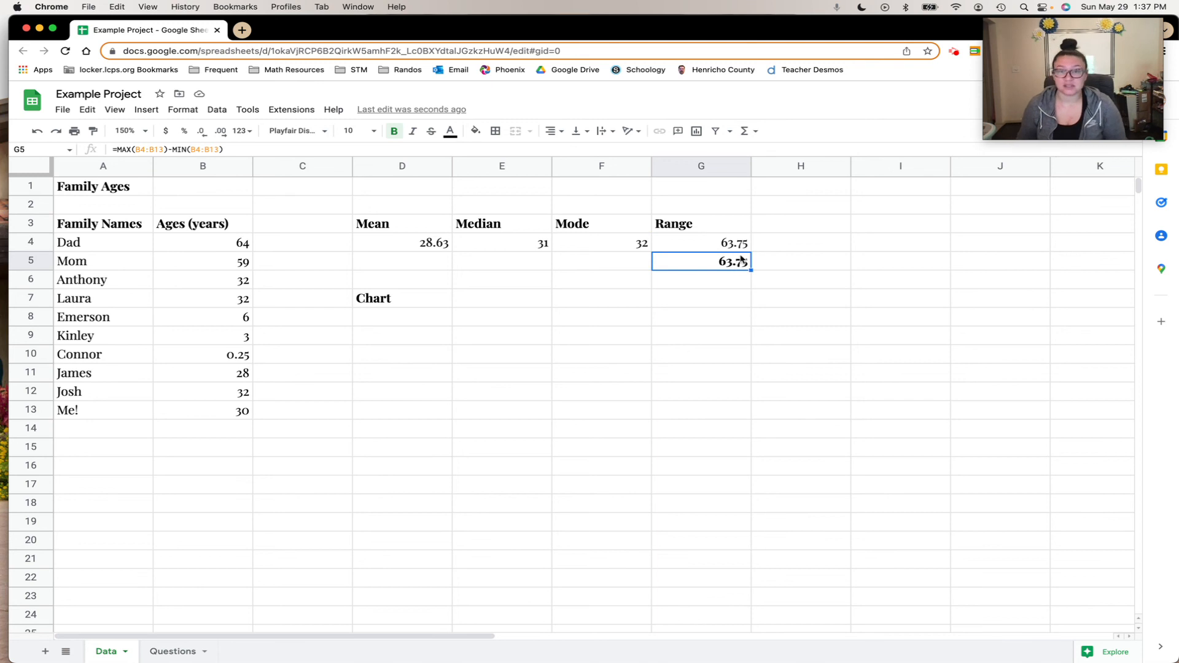
key("super+b")
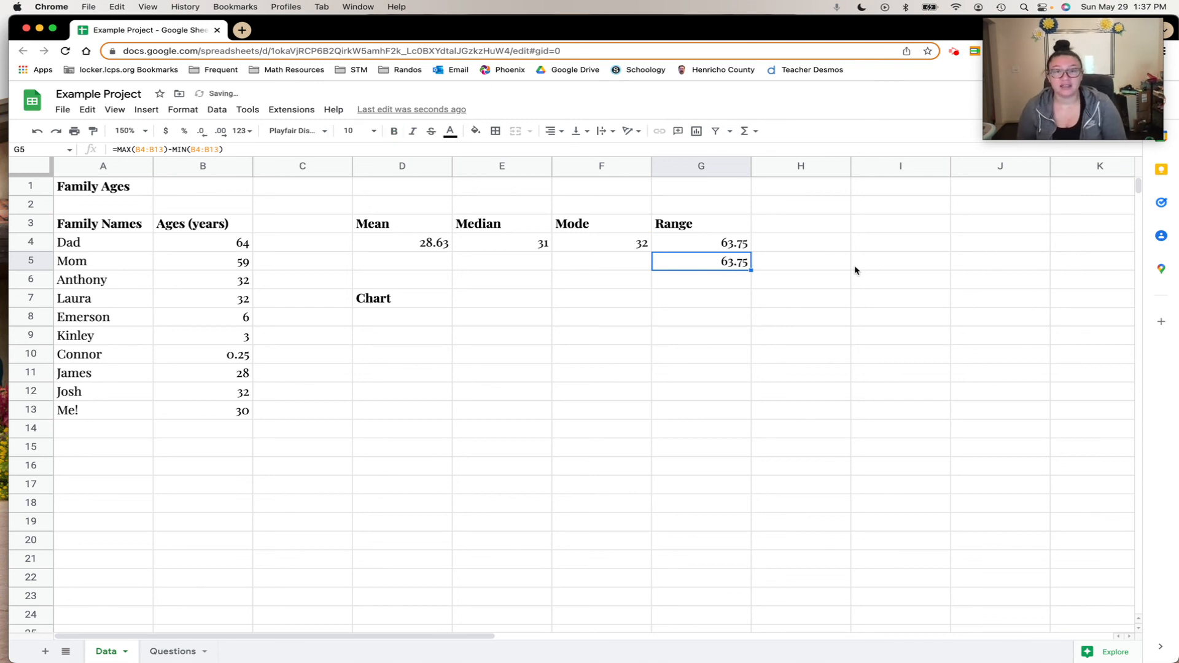